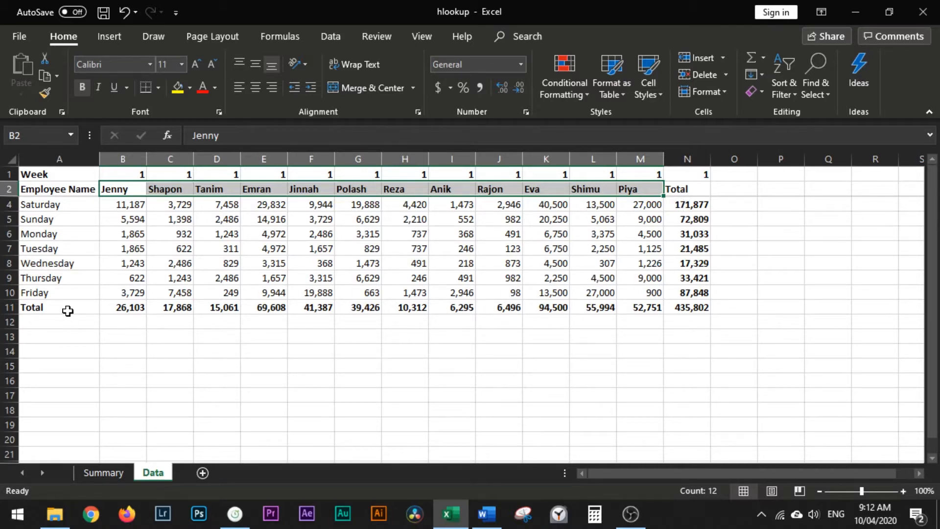
Examine the week header in row 1 and the daily totals in column N of the Data sheet.
left_click(69, 178)
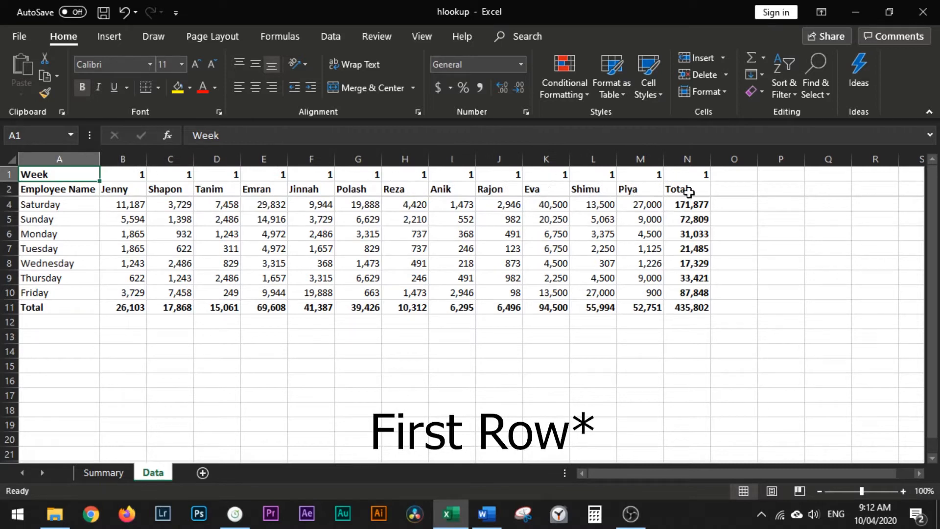
left_click(694, 234)
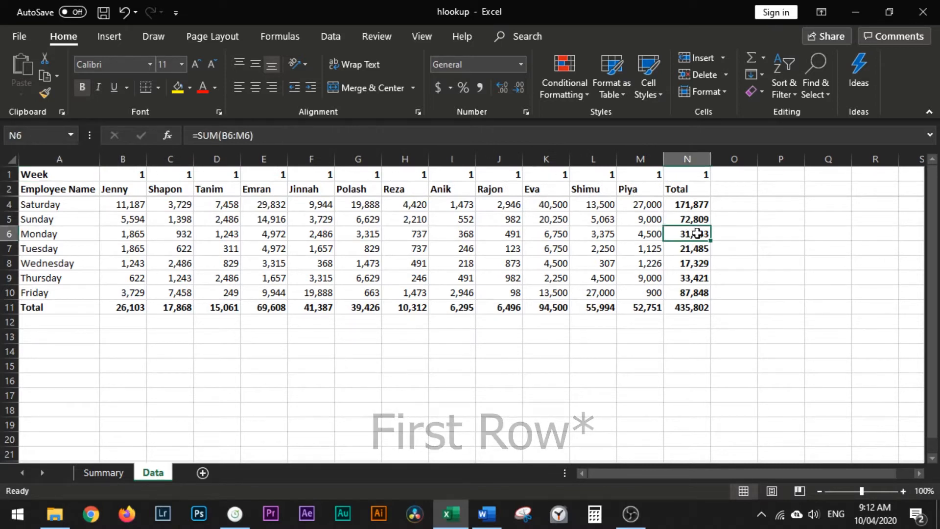
left_click(692, 277)
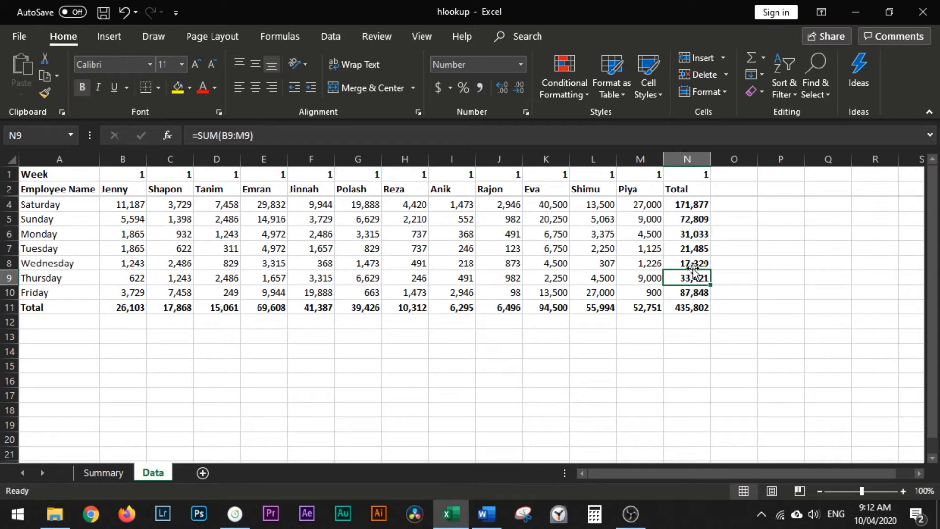
Compare the questions on the Summary sheet with the Data sheet and highlight column J together with the Sunday row.
left_click(98, 472)
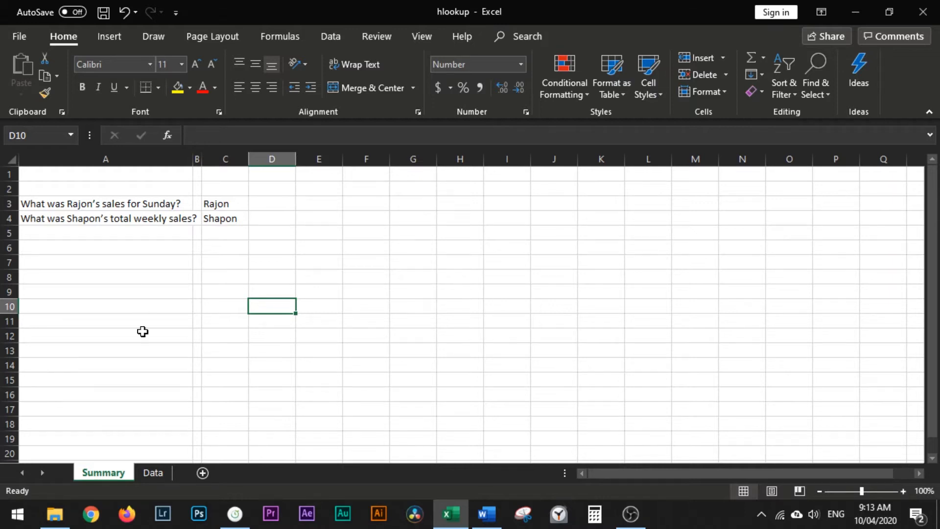
left_click(154, 473)
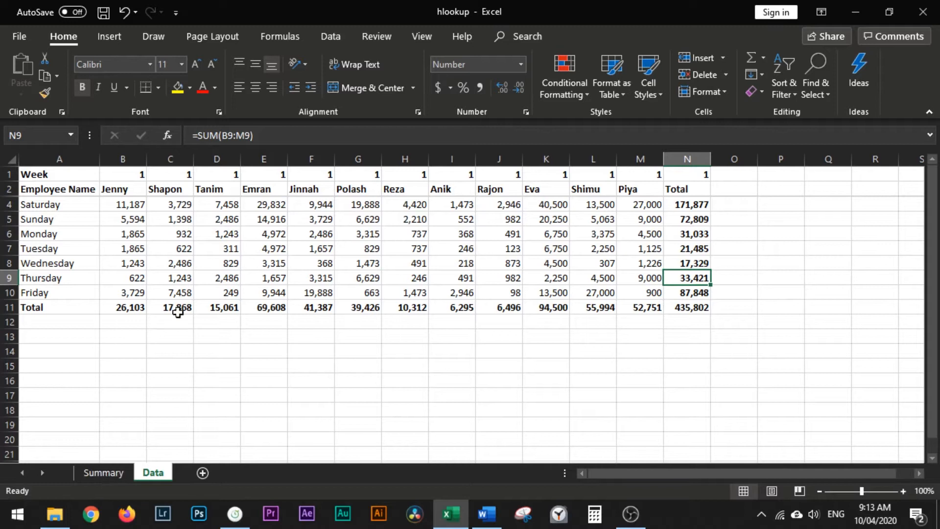
left_click(96, 471)
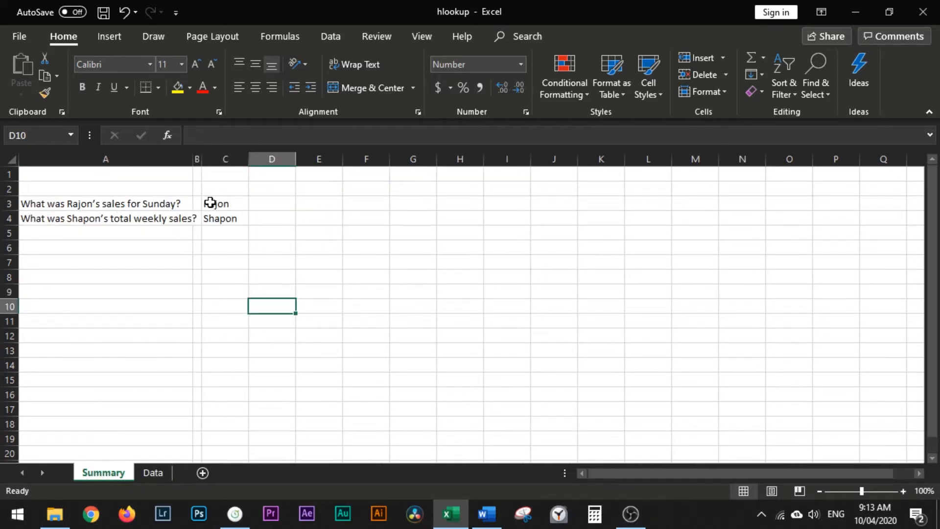
left_click(151, 472)
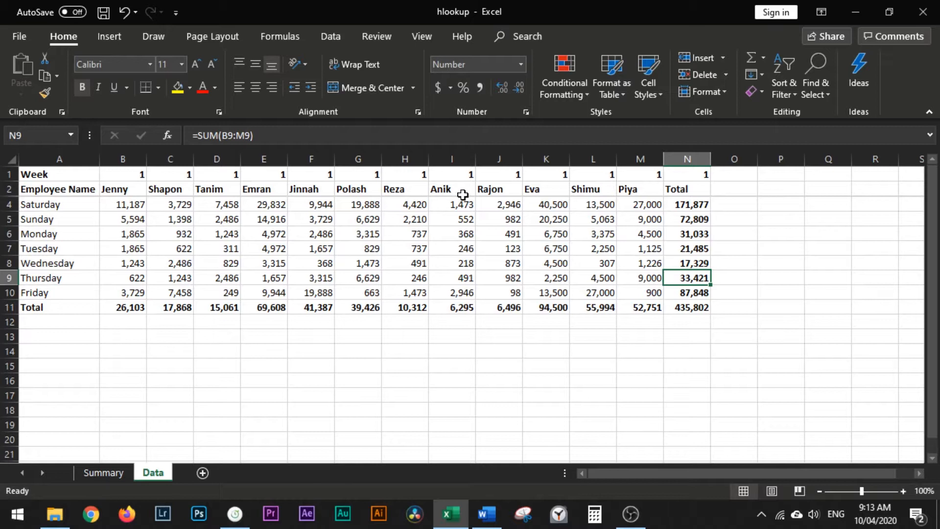
left_click(507, 156)
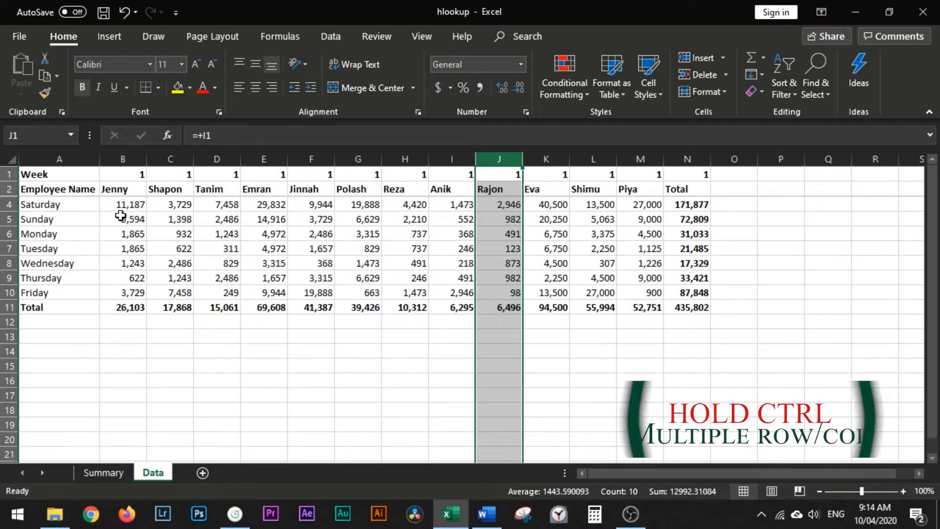
left_click(5, 219, "ctrl")
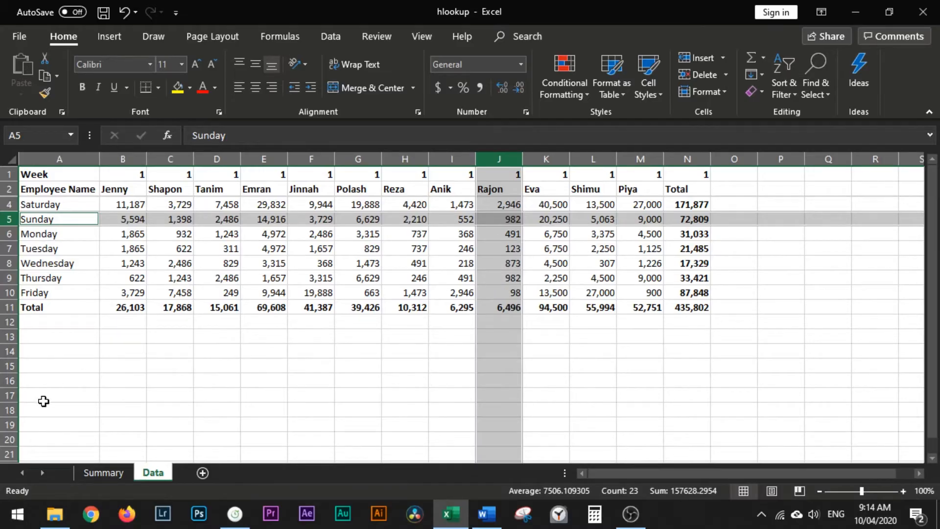
Start an HLOOKUP formula in cell D3 of the Summary sheet with C3 as the lookup value.
key("ctrl+Page_Up")
left_click(265, 207)
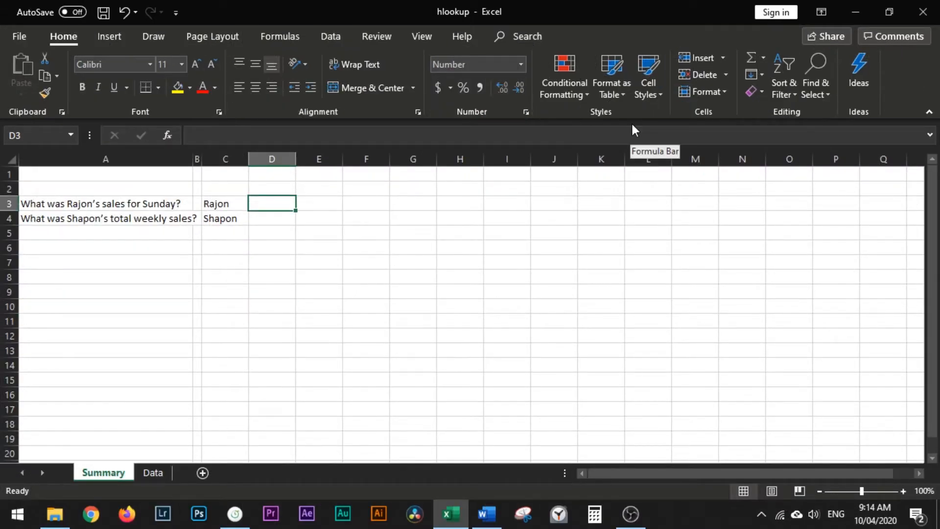
type("=")
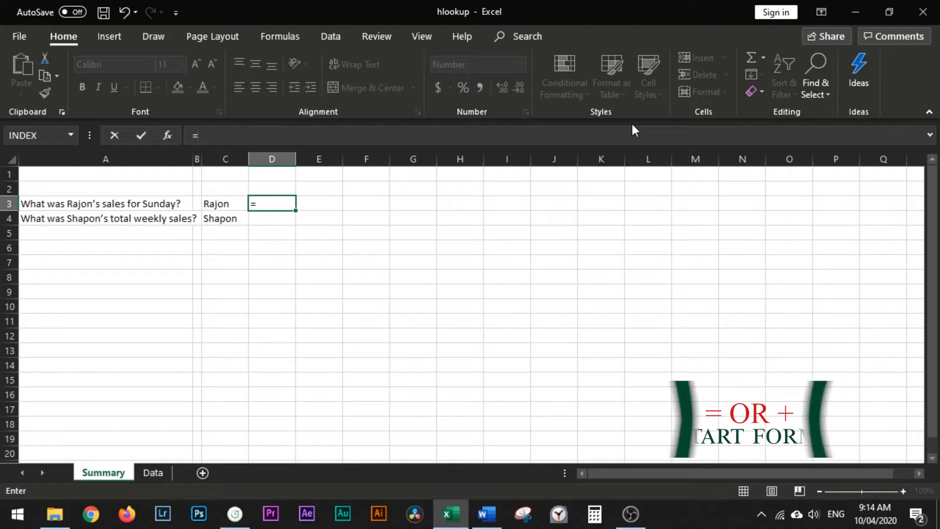
type("hl")
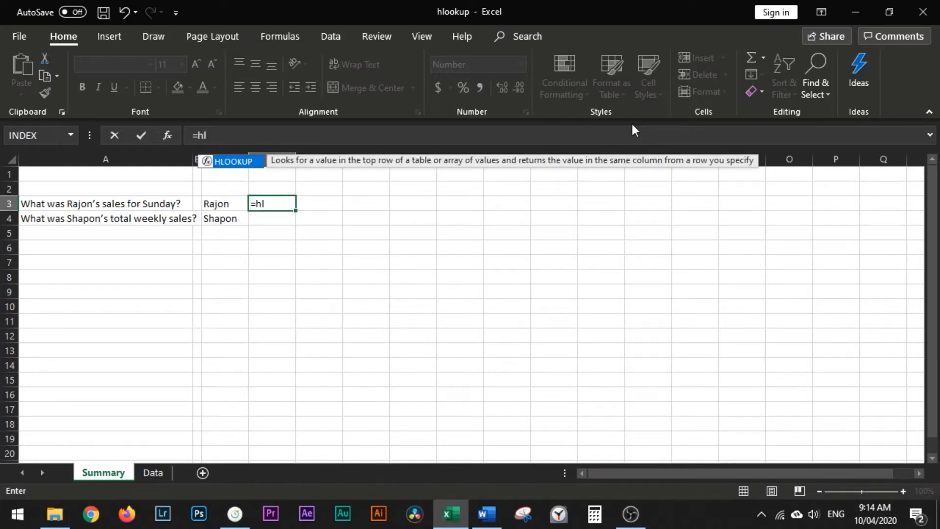
key("Tab")
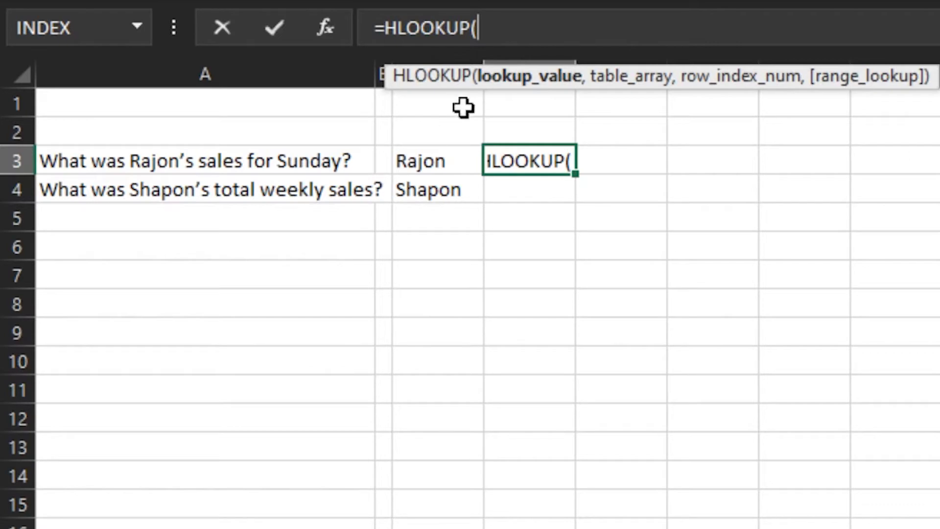
left_click(437, 161)
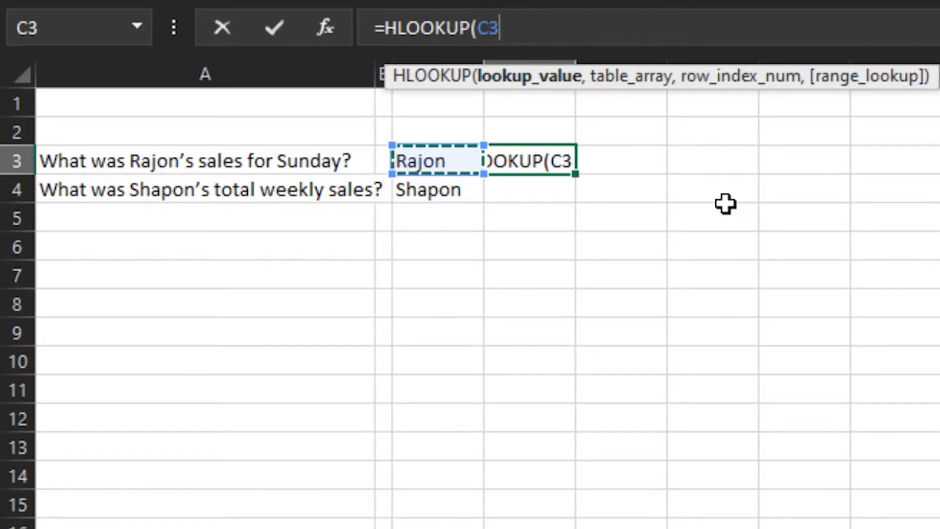
type(",")
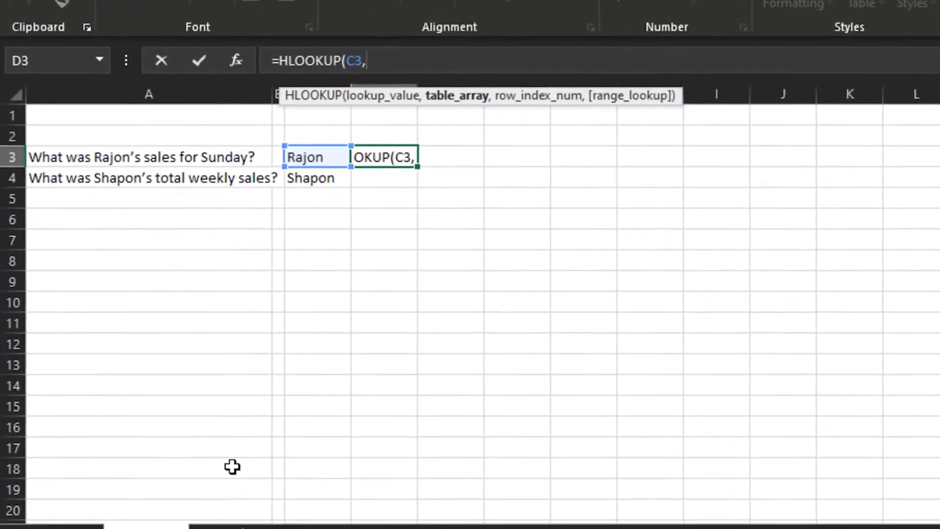
Set the formula's table array to the range A2:N11 on the Data sheet.
left_click(200, 512)
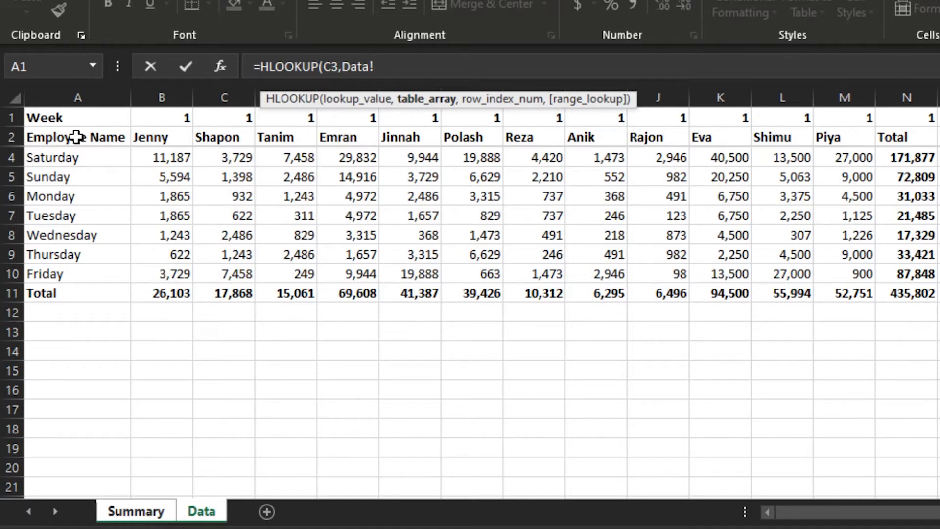
left_click_drag(77, 137, 177, 140)
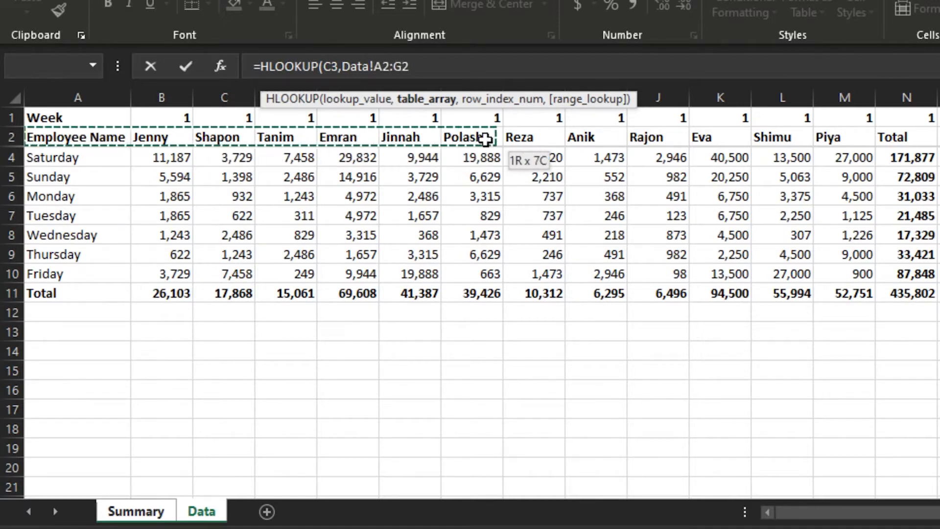
left_click_drag(485, 139, 665, 140)
left_click_drag(761, 133, 927, 139)
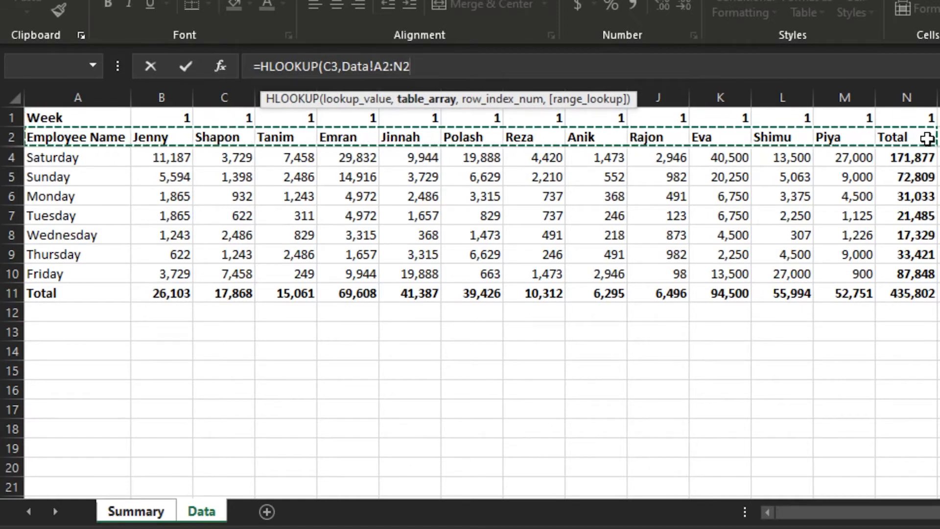
left_click_drag(926, 139, 927, 174)
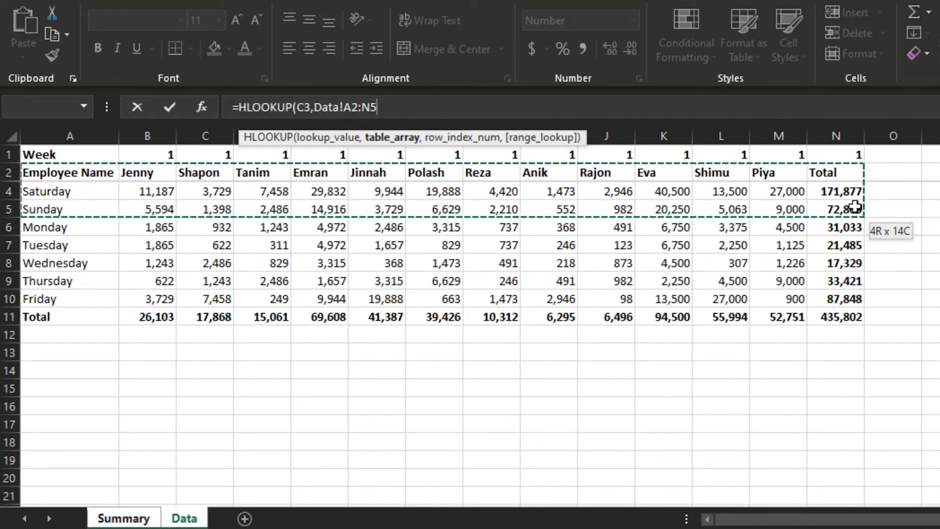
left_click_drag(857, 210, 860, 313)
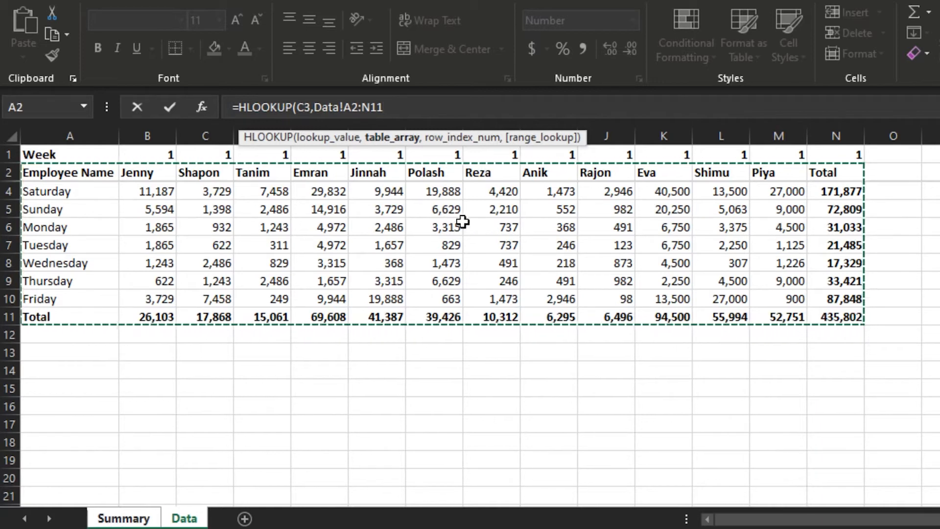
Complete the HLOOKUP with row index 4 and FALSE for an exact match, and enter the formula.
type(",4")
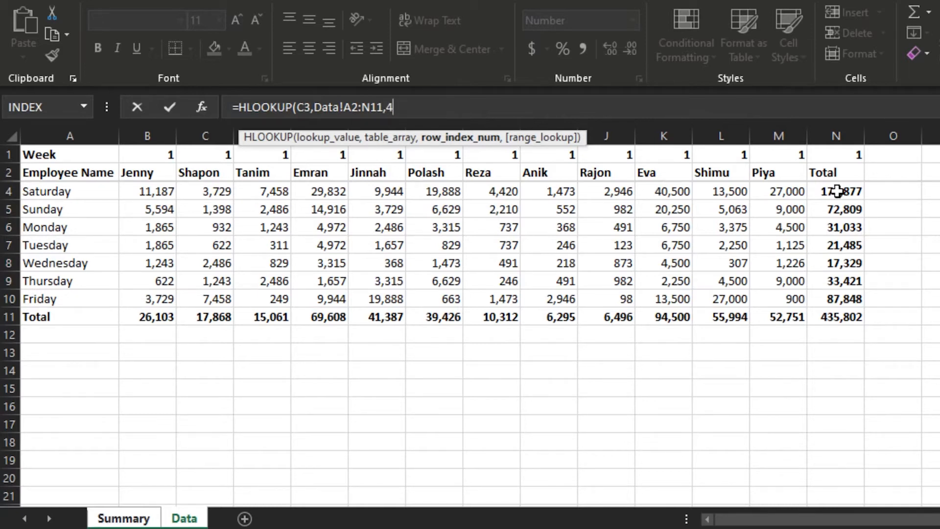
type(",")
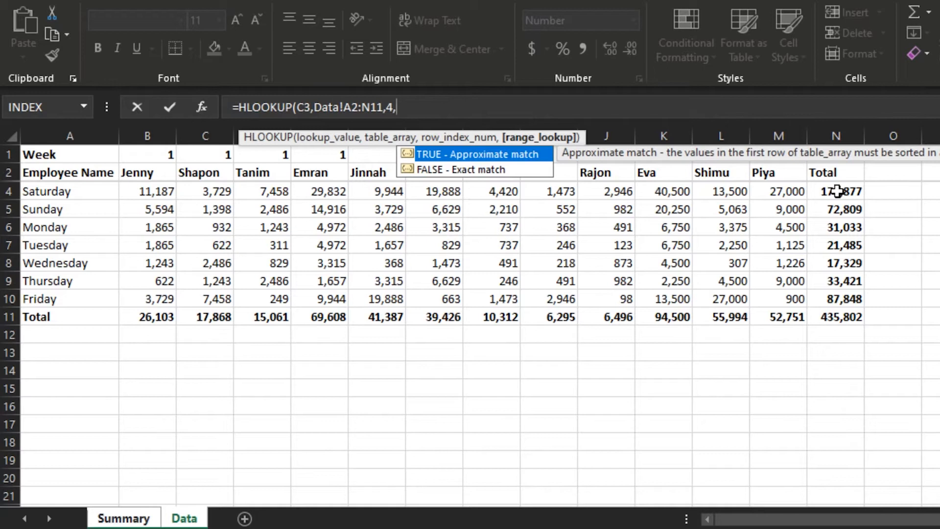
key("Down")
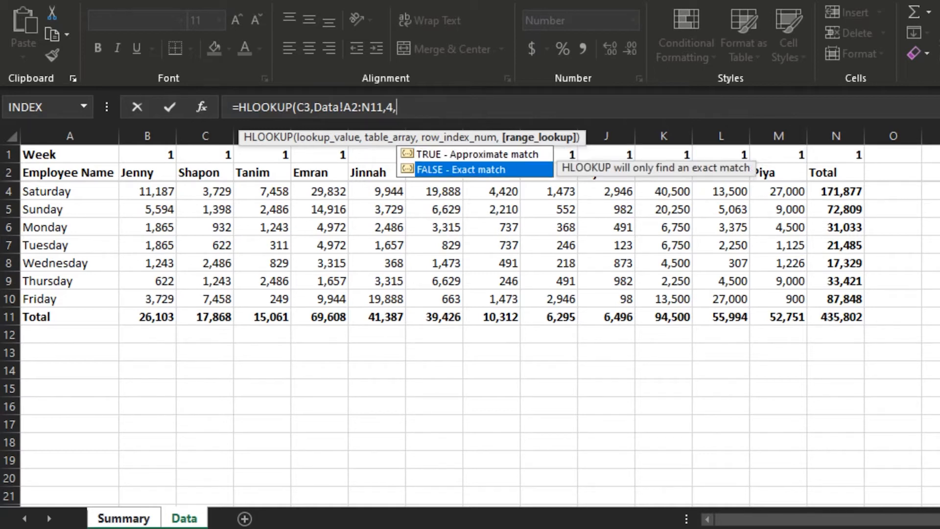
key("Tab")
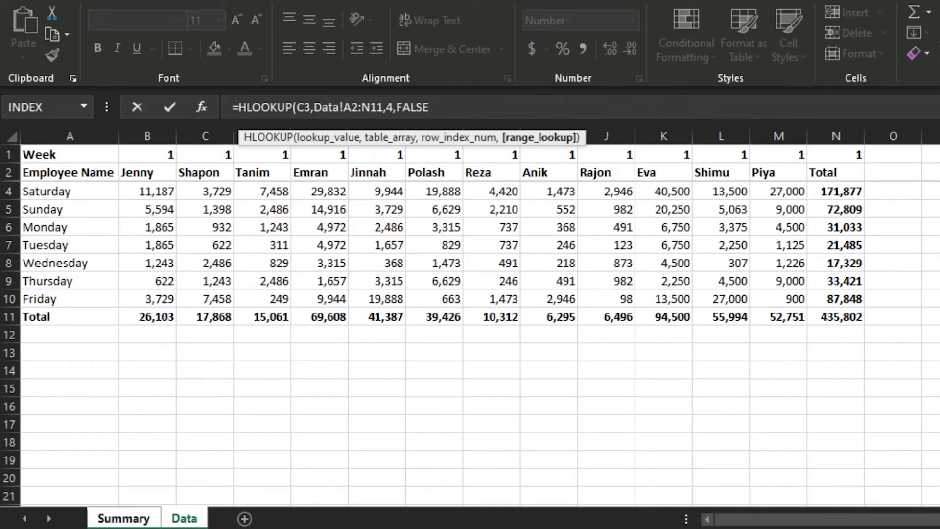
type(")")
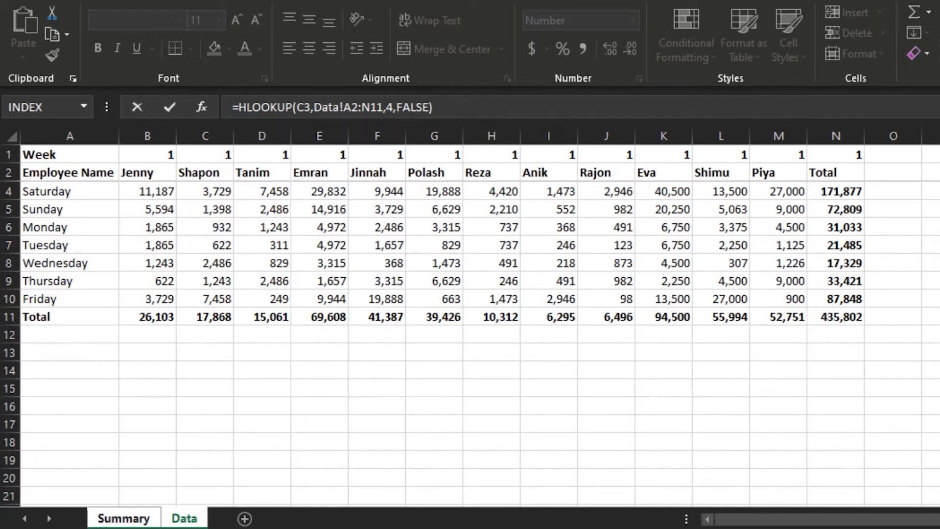
key("Return")
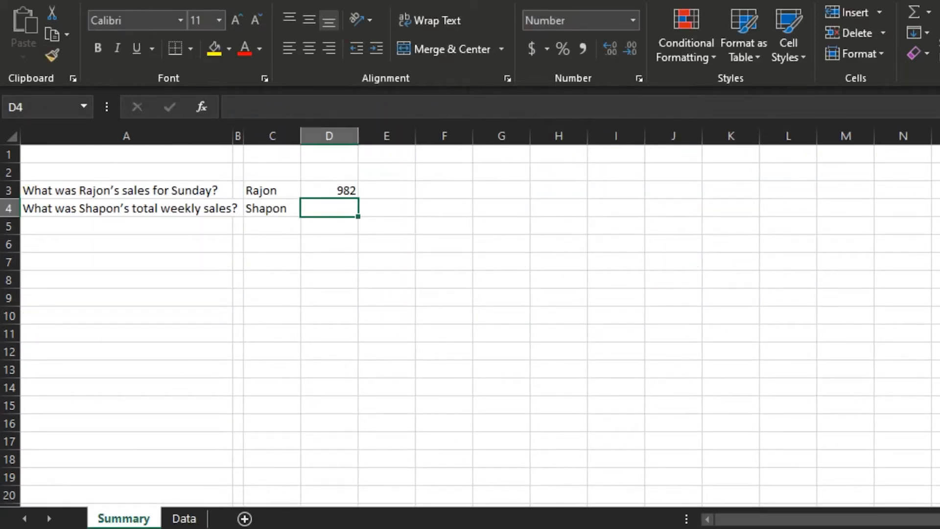
Check the D3 lookup formula and its result against the Sunday figure in column J of the Data sheet.
left_click(343, 184)
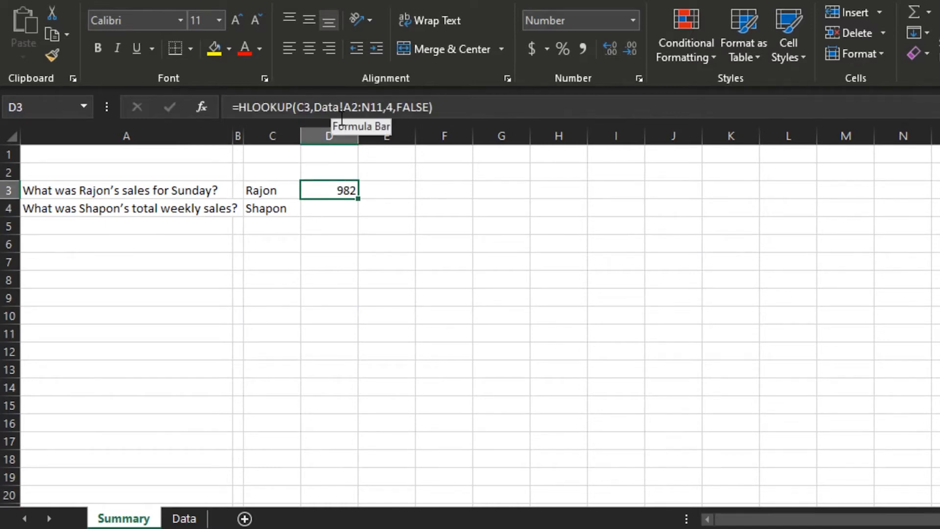
left_click(190, 520)
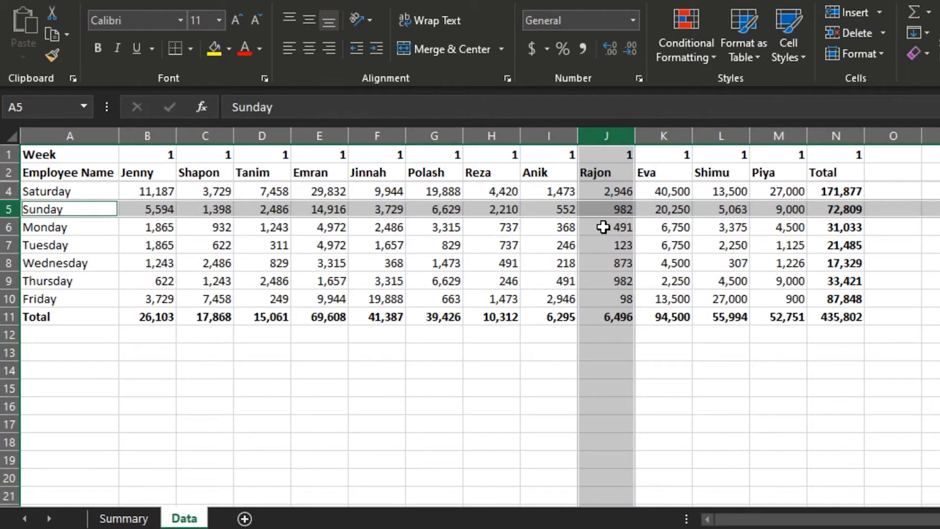
left_click(123, 519)
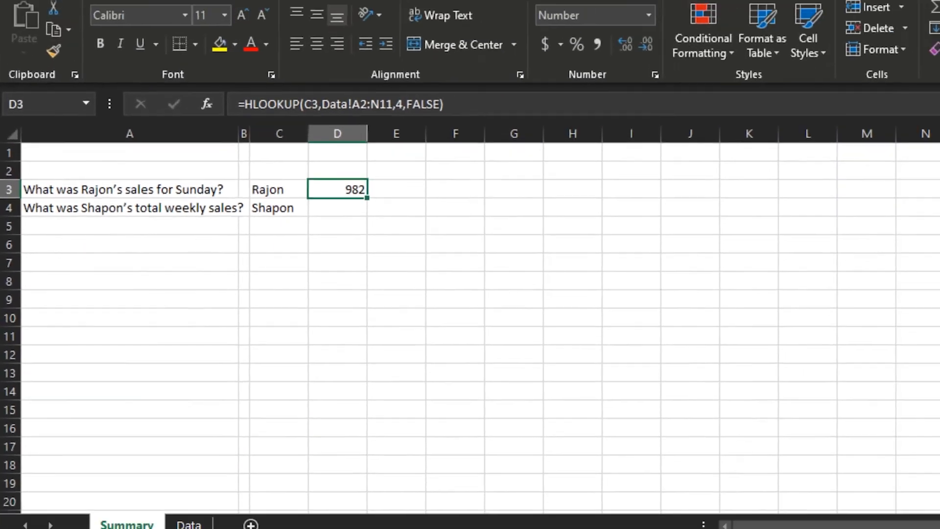
Select the lookup table from A2 to N11 on the Data sheet to review its extent.
left_click(188, 522)
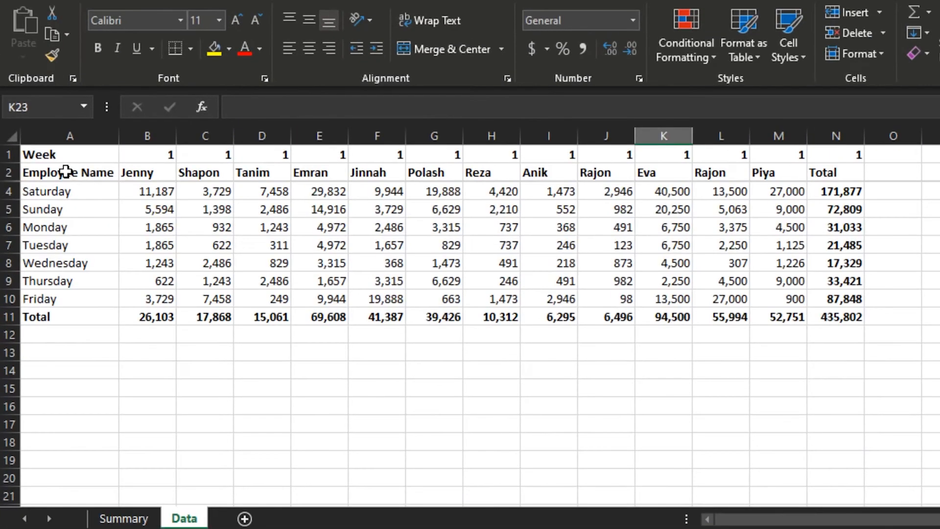
left_click(63, 172)
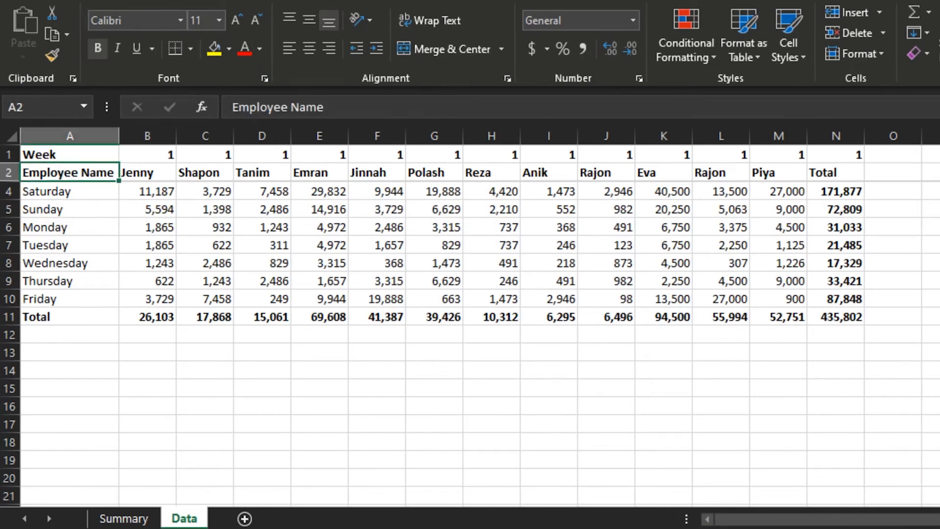
left_click(856, 312, "shift")
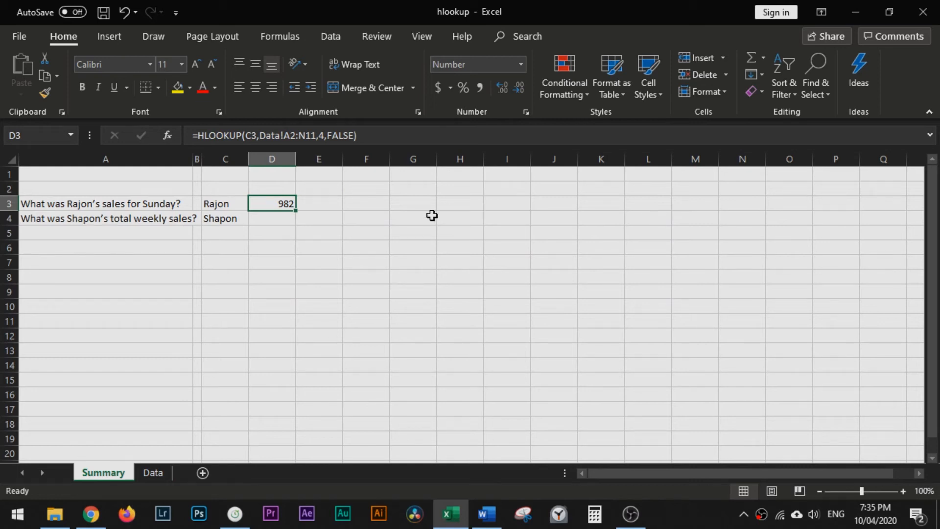
Copy the HLOOKUP formula from D3 on the Summary sheet and paste it into D4.
right_click(303, 203)
left_click(319, 192)
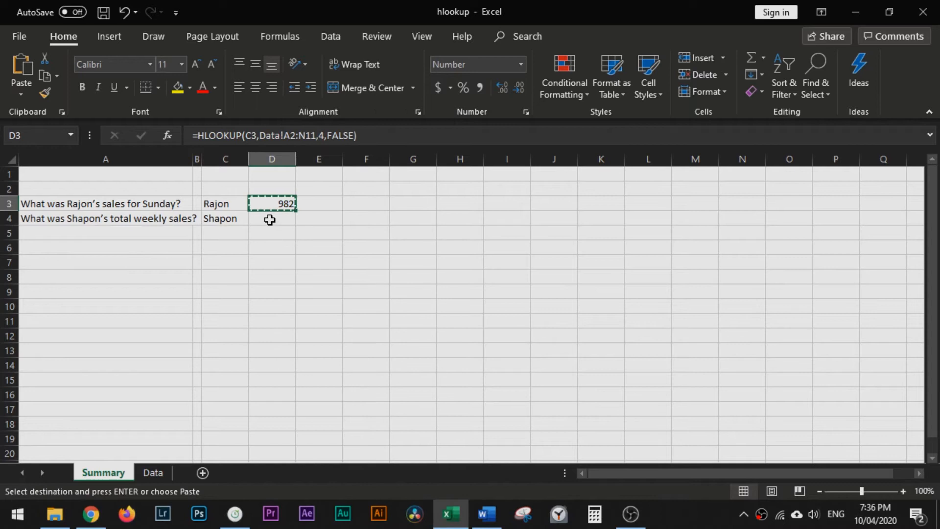
left_click(269, 220)
right_click(272, 220)
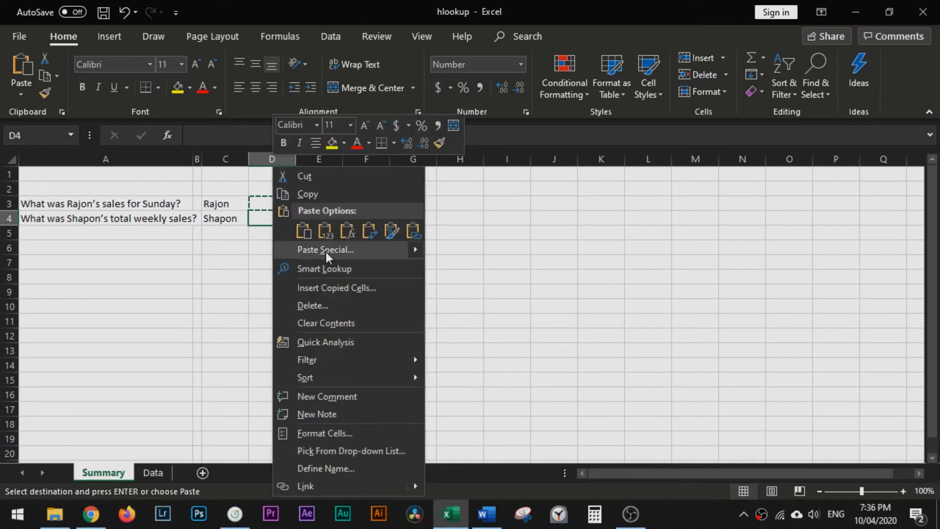
left_click(303, 229)
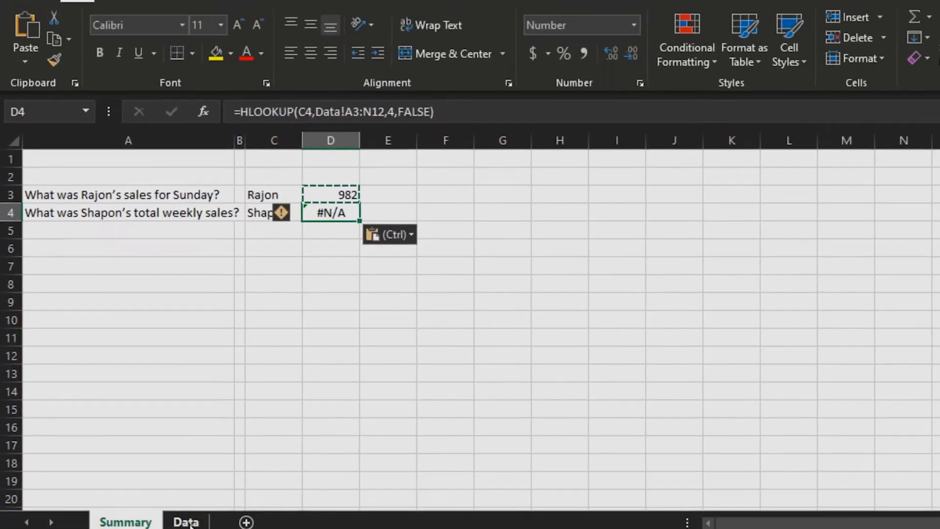
Compare the A3:N12 range in the D4 lookup formula with the actual table on the Data sheet.
left_click(190, 523)
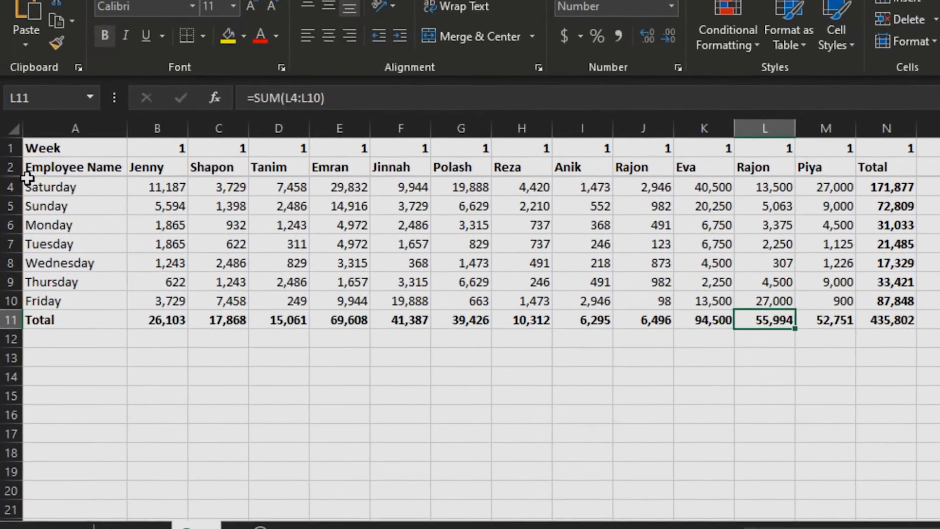
left_click_drag(12, 167, 16, 182)
left_click(35, 175)
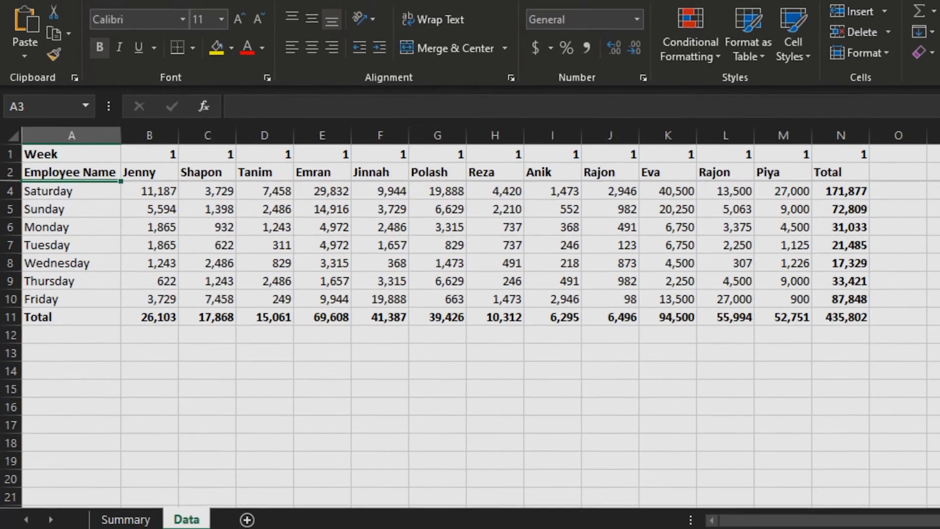
left_click(132, 517)
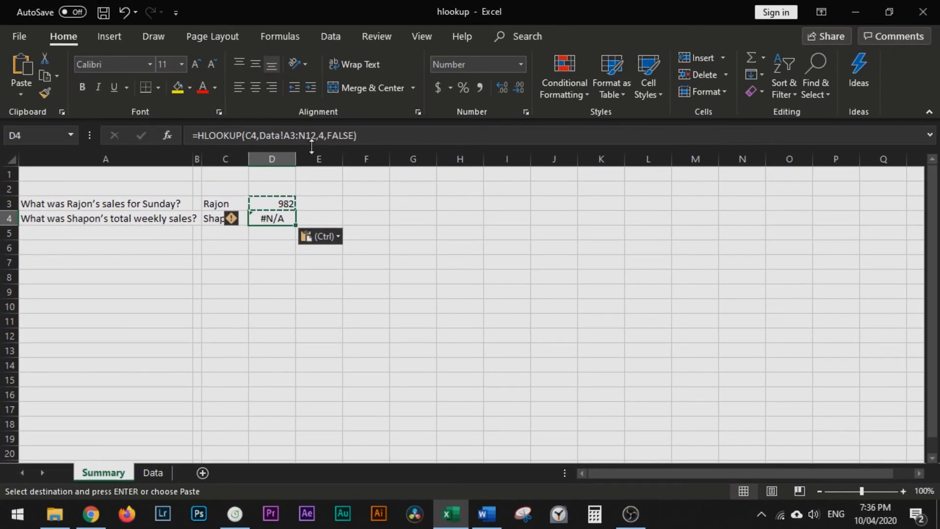
left_click(154, 475)
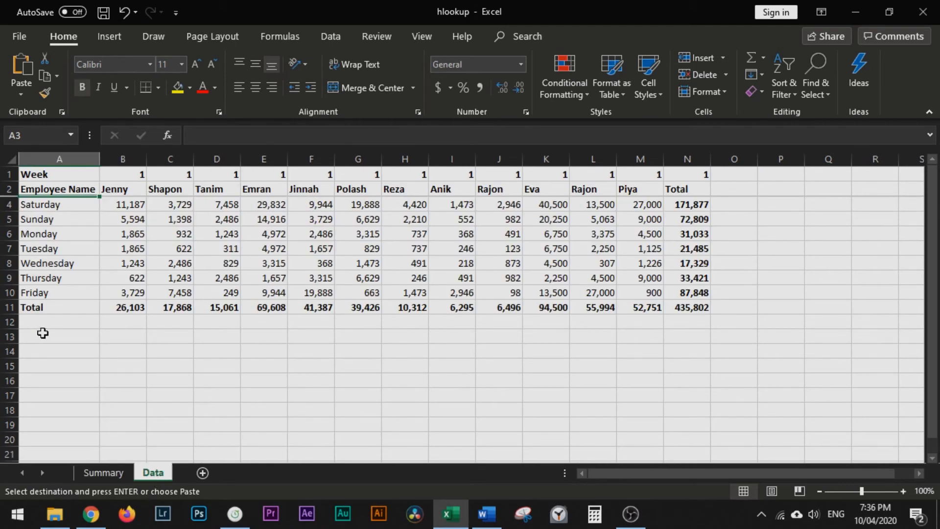
left_click(690, 323, "shift")
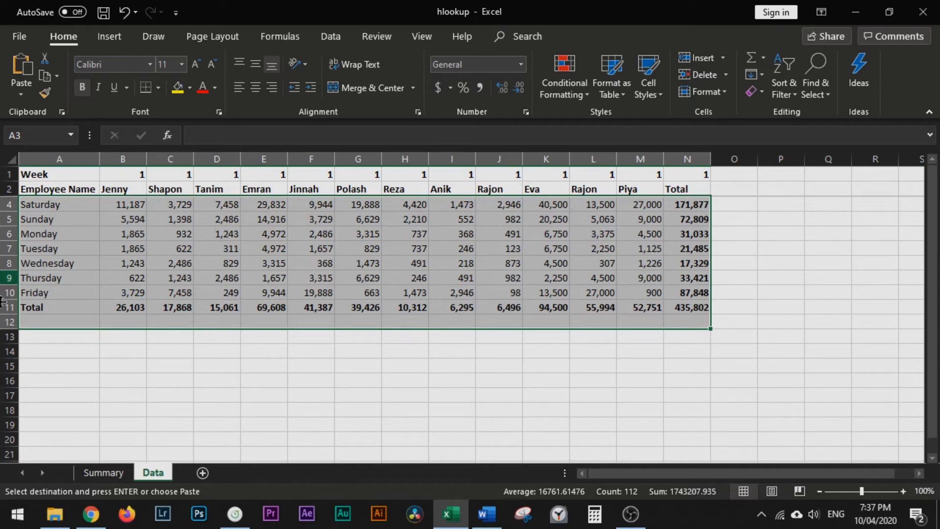
left_click(96, 472)
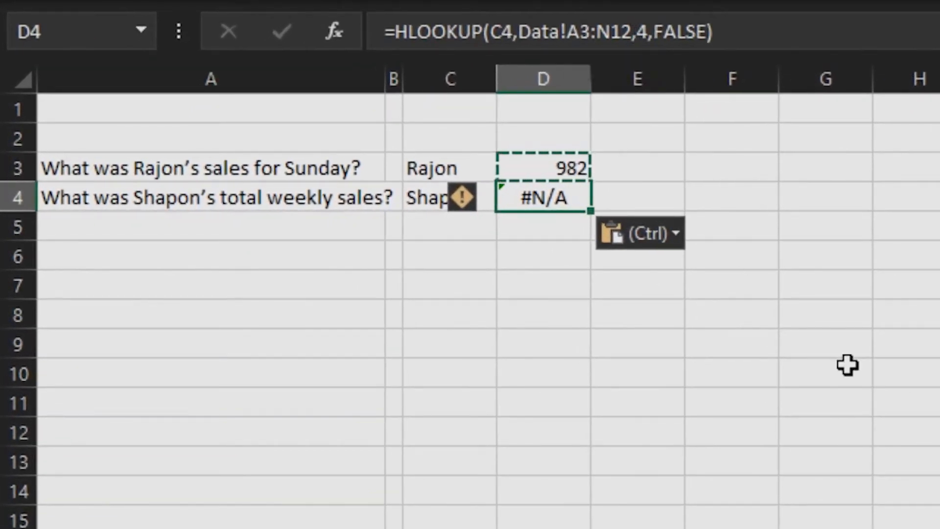
Make the table range in the D3 HLOOKUP formula absolute as Data!$A$2:$N$11 and enter it.
key("Up")
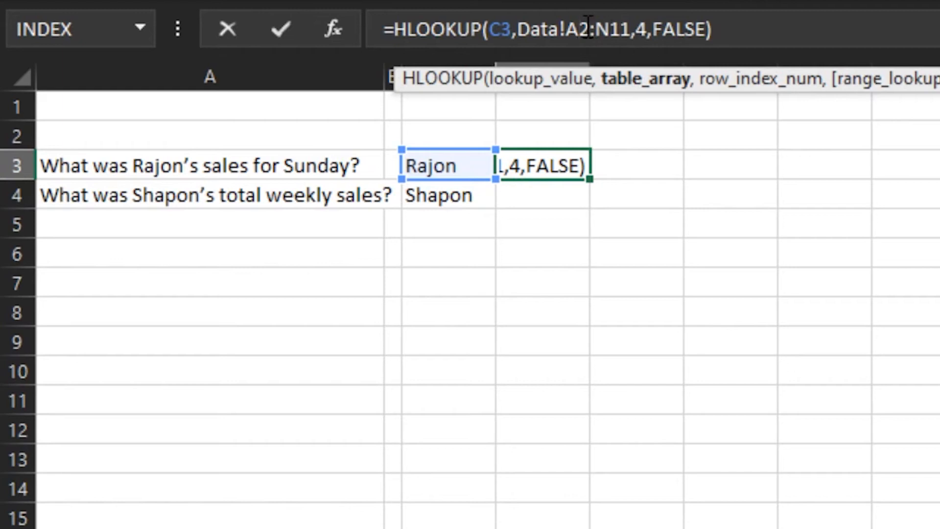
left_click(571, 28)
key("F4")
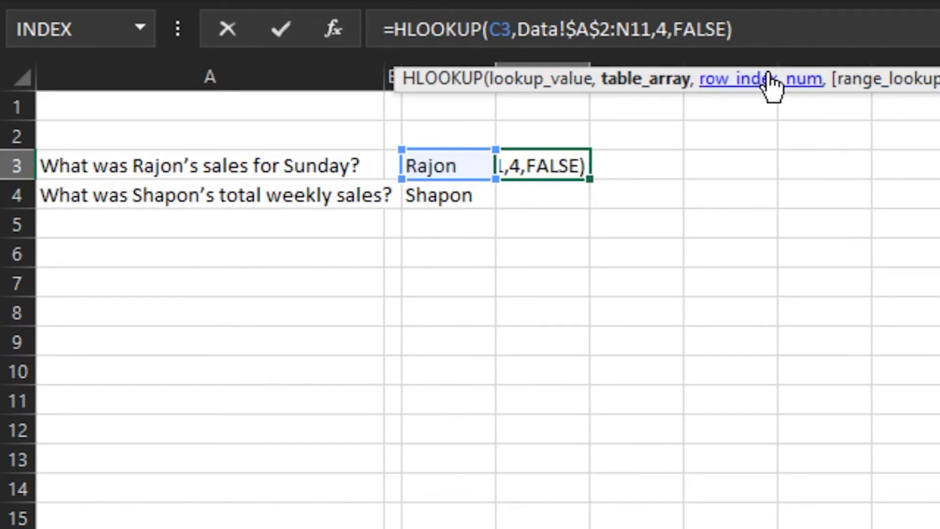
key("F4")
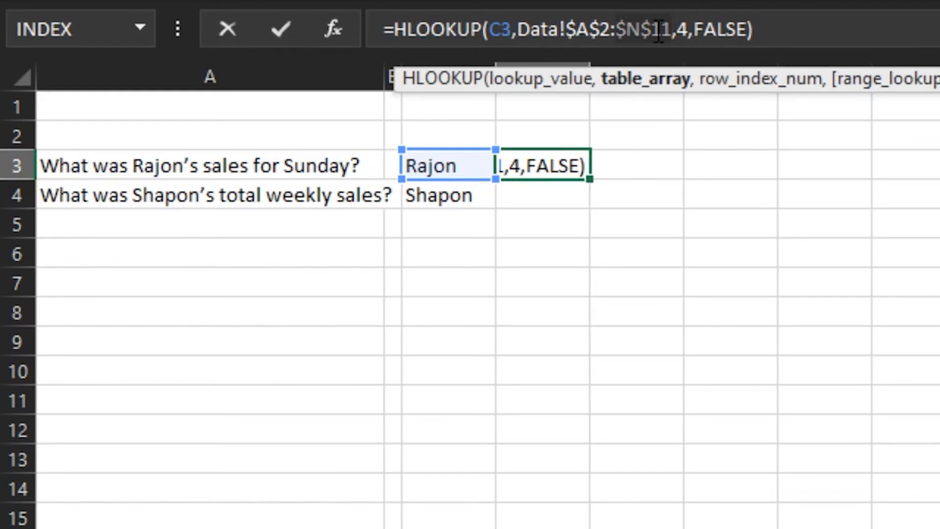
key("Return")
key("Up")
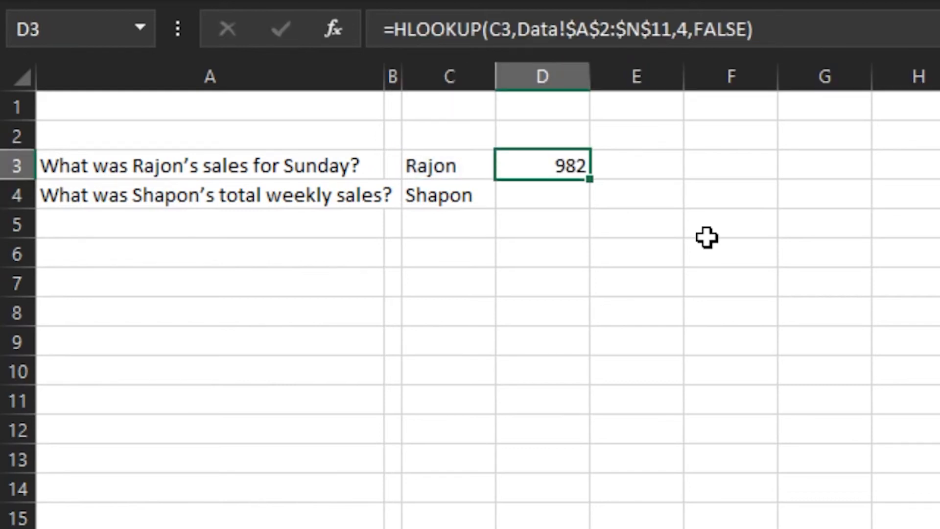
Copy the HLOOKUP formula with the absolute range from D3 and paste it into D4.
right_click(542, 163)
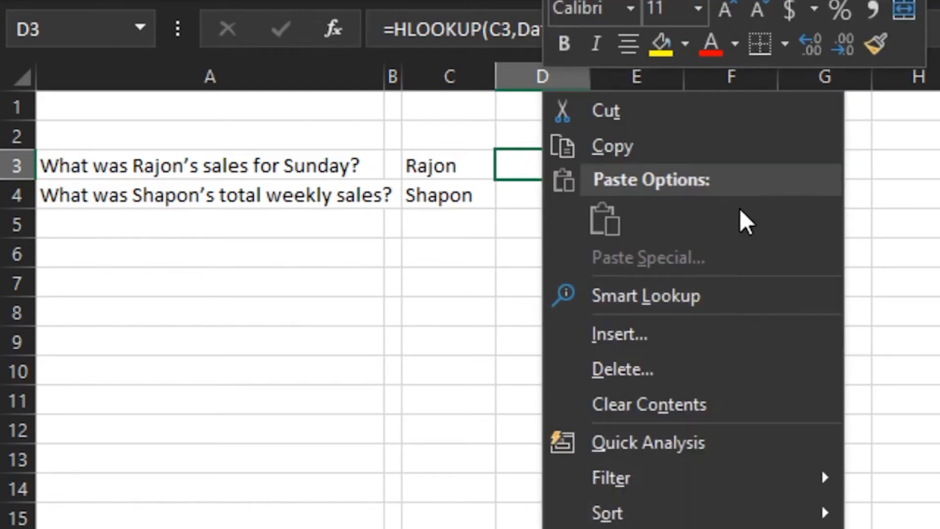
left_click(653, 151)
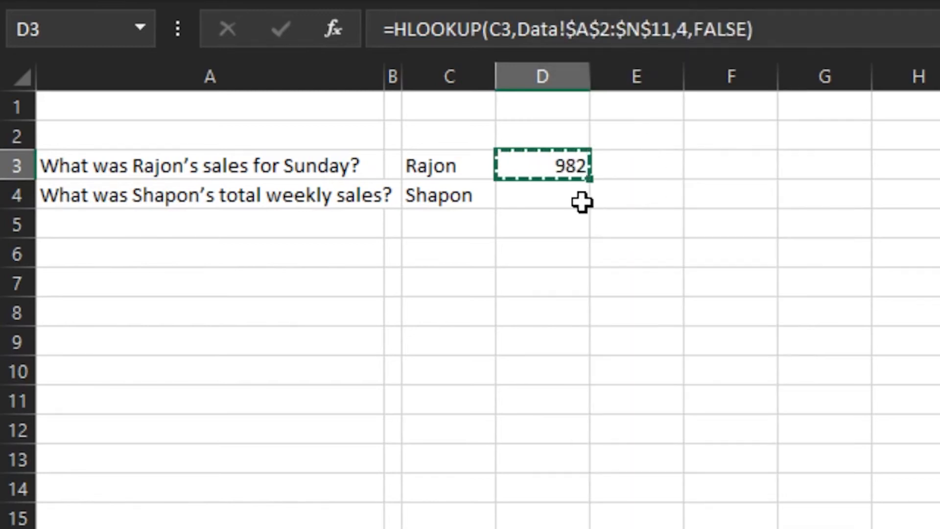
left_click(564, 195)
key("ctrl+v")
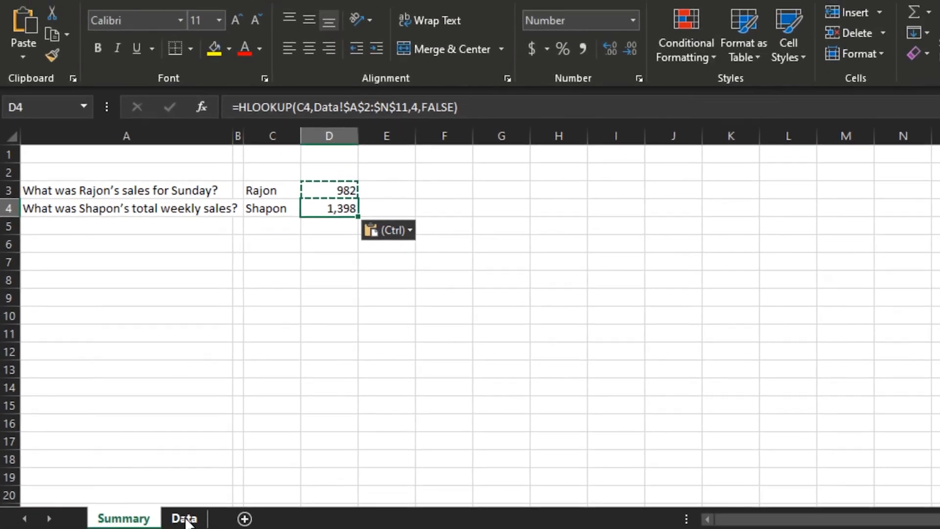
Highlight column C together with the Total and Sunday rows on the Data sheet to compare the two lookup rows.
left_click(185, 519)
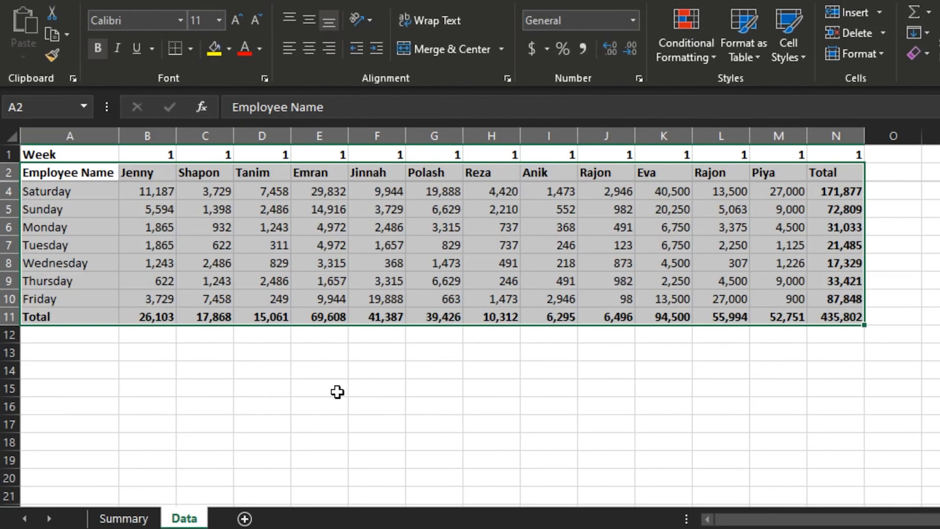
left_click(338, 392)
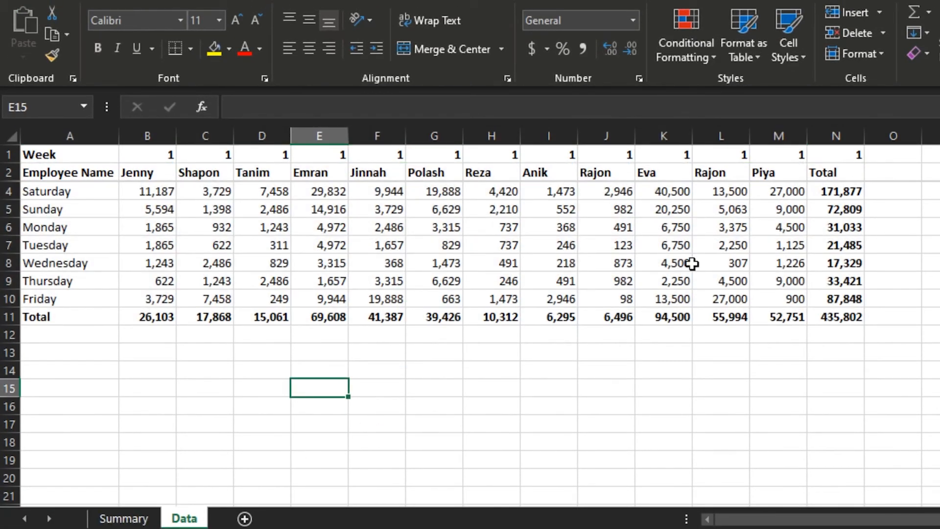
left_click(206, 136)
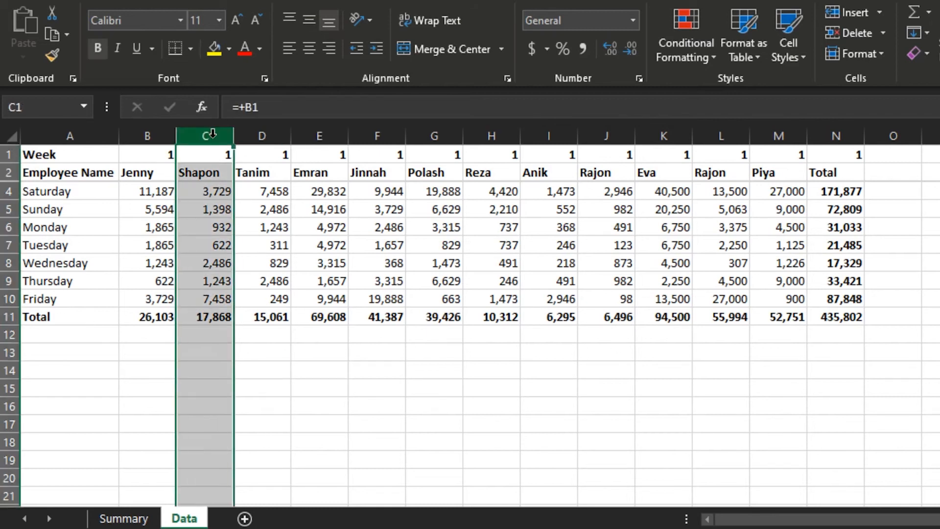
left_click(9, 318, "ctrl")
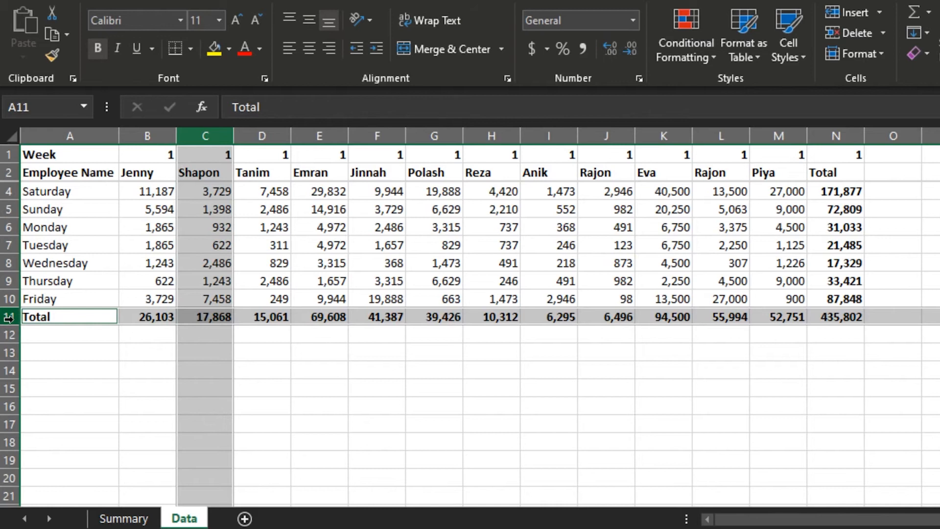
left_click(6, 209, "ctrl")
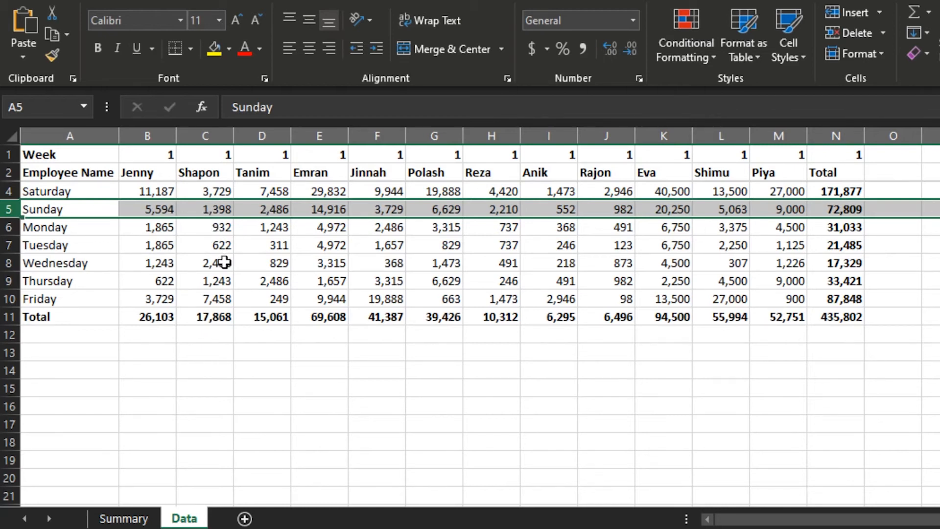
Step down column C of the Data sheet from the Sunday cell to the Total cell to work out the row index.
left_click(205, 206)
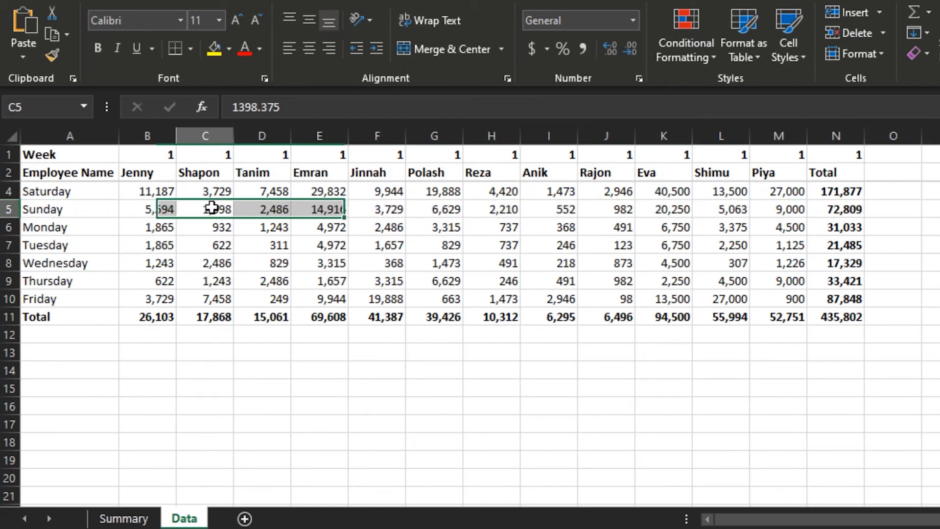
key("Down")
key("Down")
key("Down")
key("Down")
key("Down")
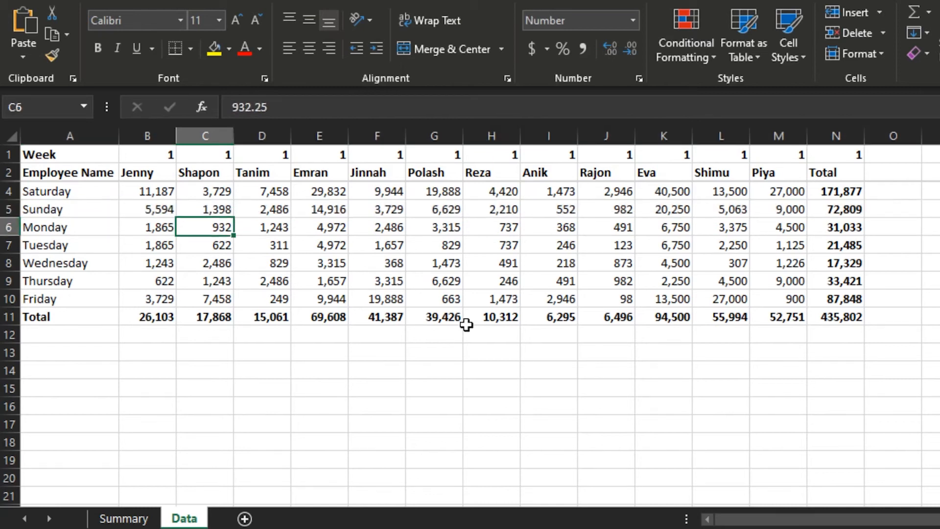
key("Down")
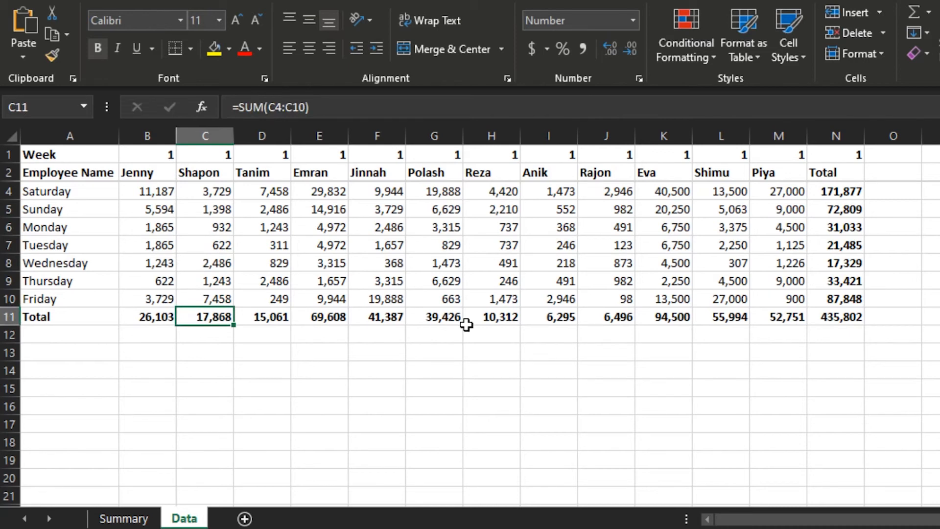
Change the row index in the D4 HLOOKUP formula on the Summary sheet to 10.
left_click(122, 518)
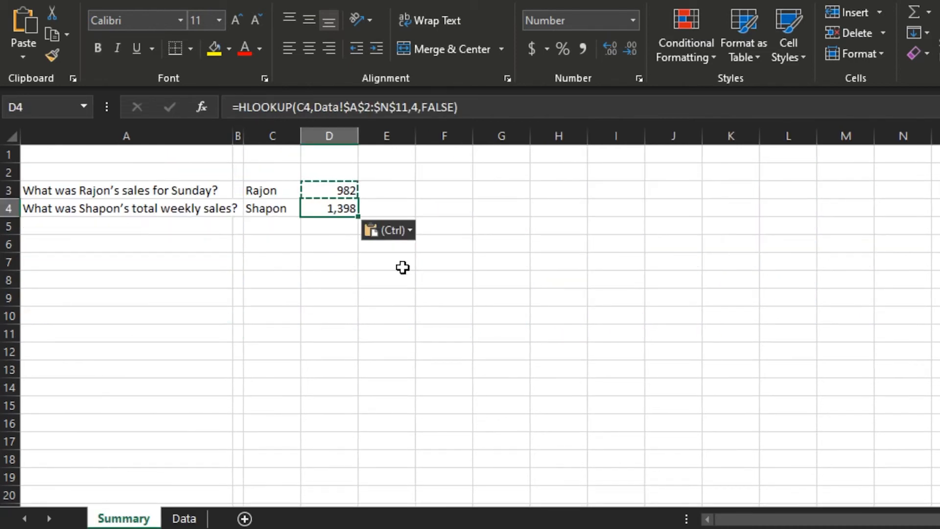
left_click(419, 107)
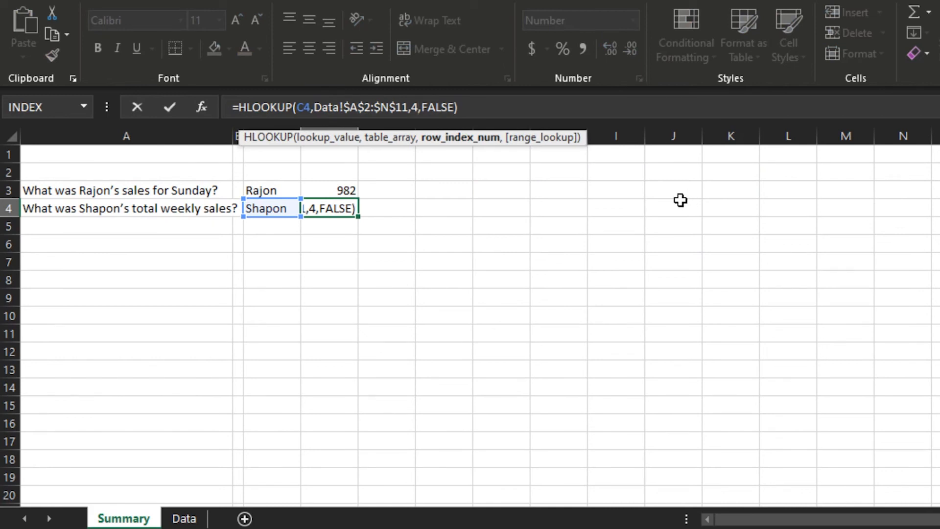
key("BackSpace")
type("10")
key("Return")
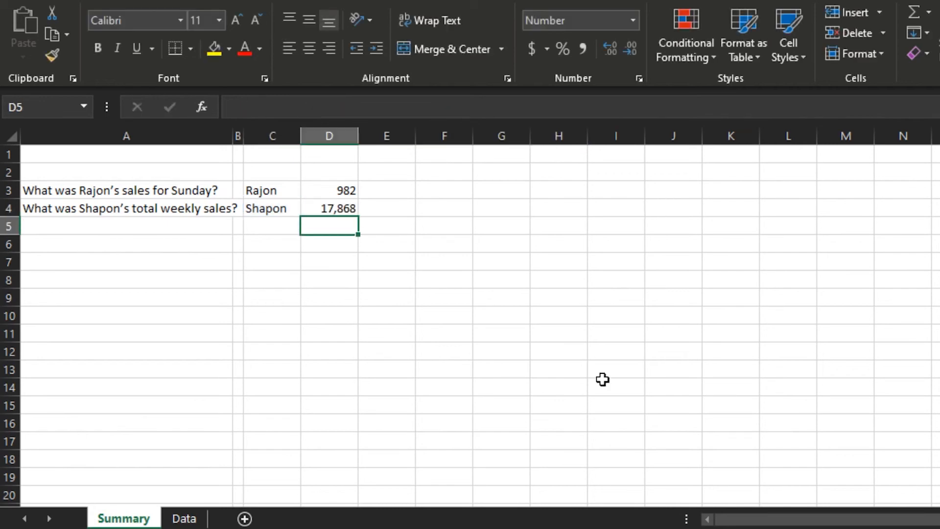
Check the weekly total in C11 of the Data sheet against the D4 result on the Summary sheet.
key("ctrl+Page_Down")
left_click(209, 341)
left_click(211, 318)
left_click(134, 517)
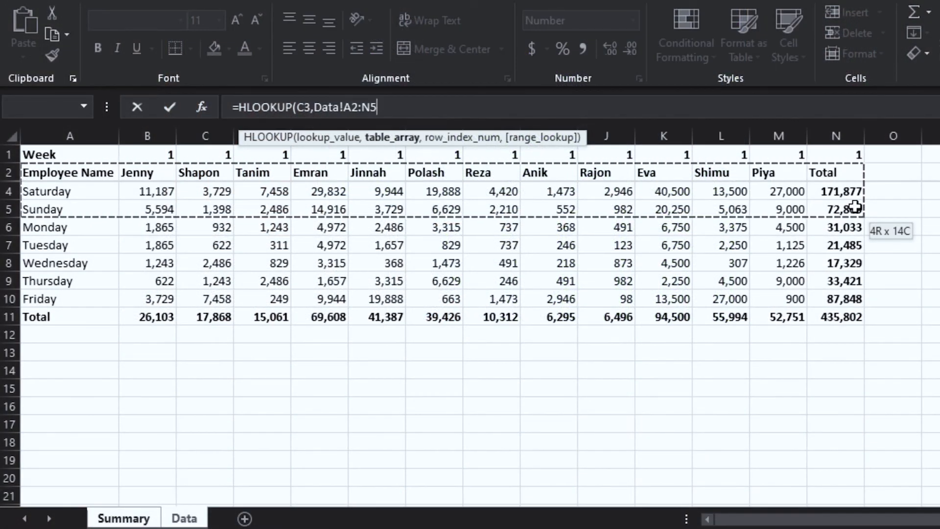
Extend the table array of the C3 HLOOKUP to A2:N11 on the Data sheet and continue to the next argument.
left_click_drag(854, 206, 854, 316)
type(",")
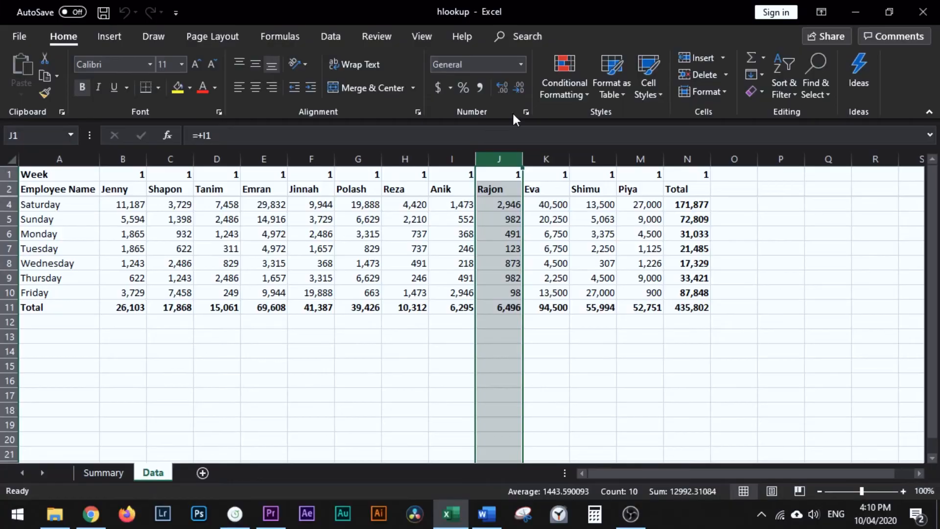
Copy the employee name from J2 on the Data sheet and paste it over L2 to create a duplicate header.
left_click_drag(506, 216, 506, 206)
left_click(502, 159)
left_click(590, 159)
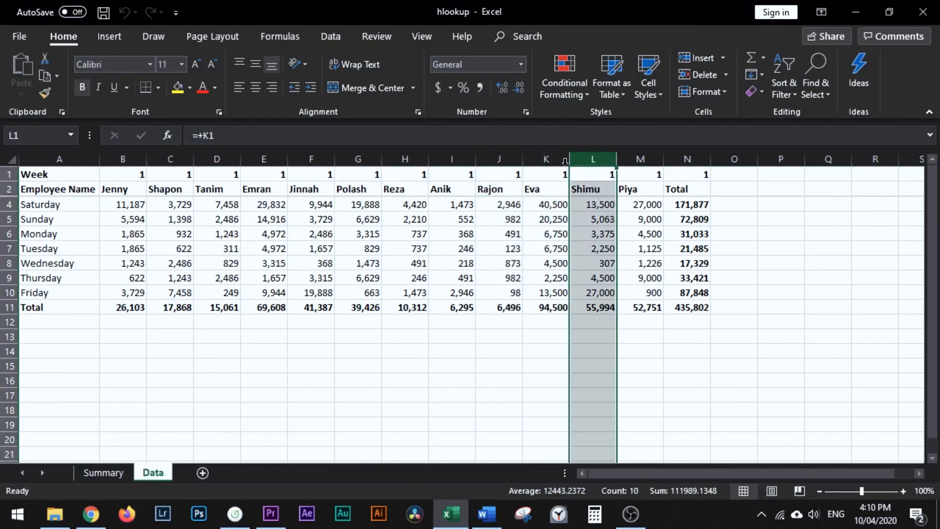
left_click(496, 189)
key("ctrl+c")
left_click(589, 189)
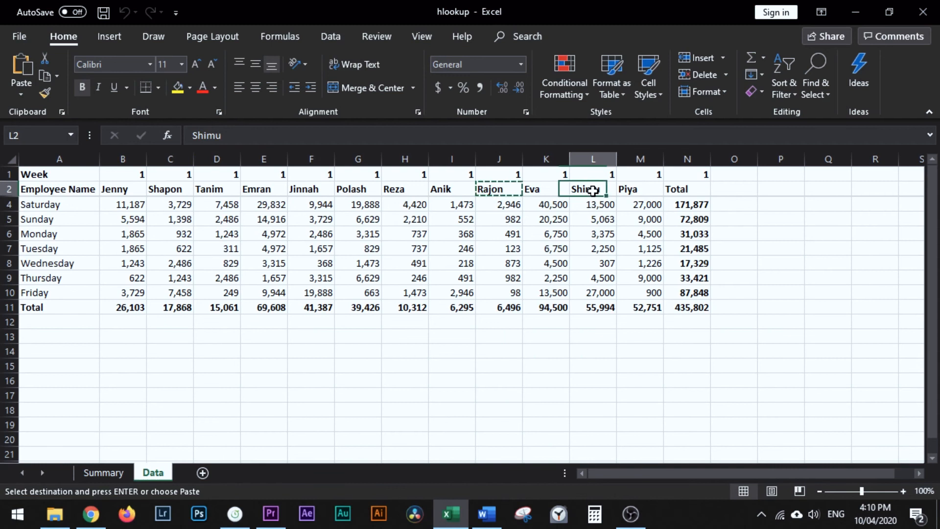
right_click(592, 190)
left_click(641, 216)
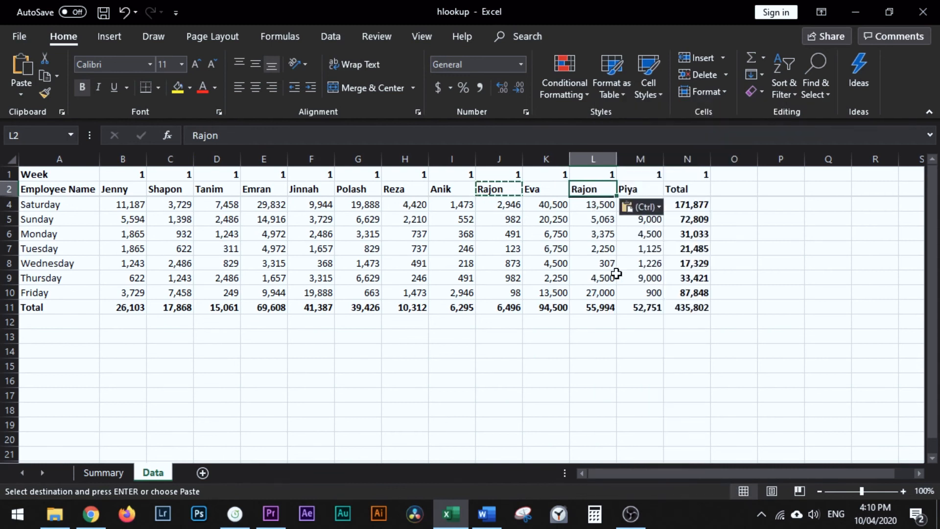
Check column L's total and the Summary lookup results, and inspect the row index in D4's function arguments.
left_click(595, 307)
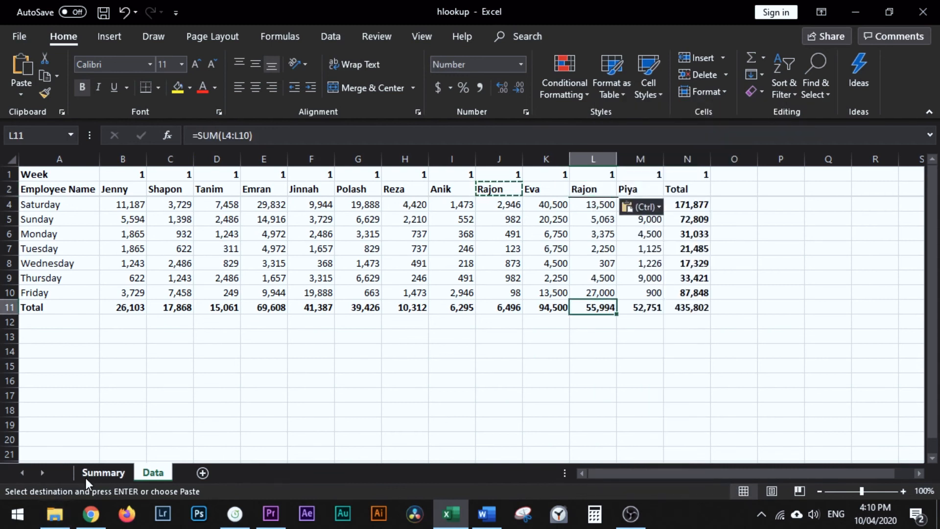
left_click(100, 473)
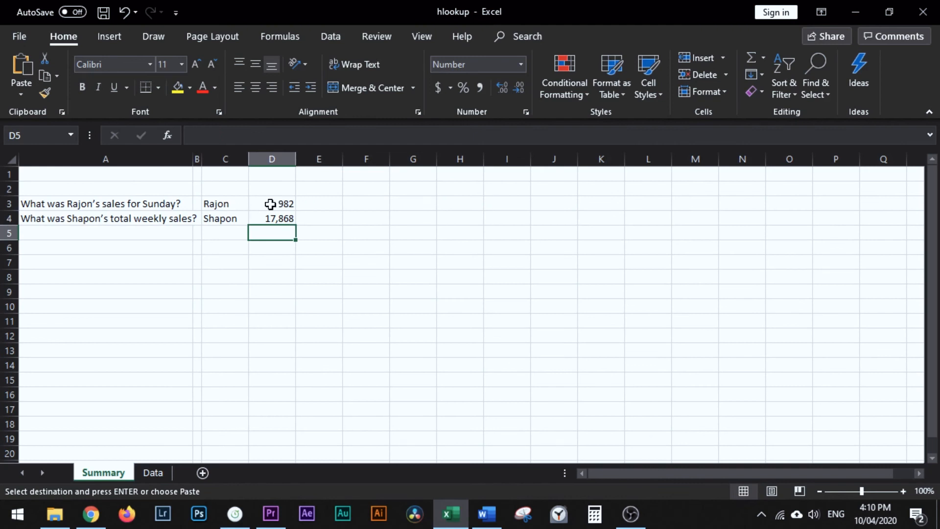
left_click(231, 218)
left_click(279, 217)
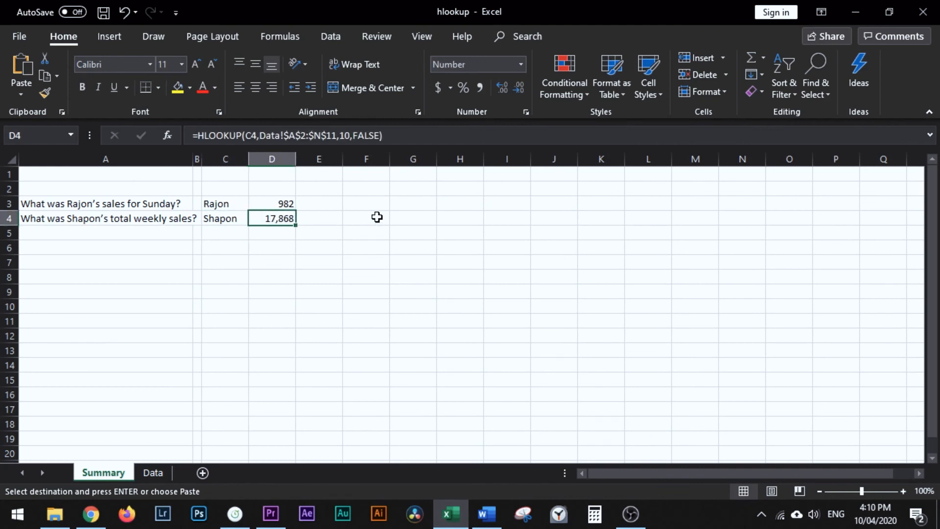
left_click(167, 136)
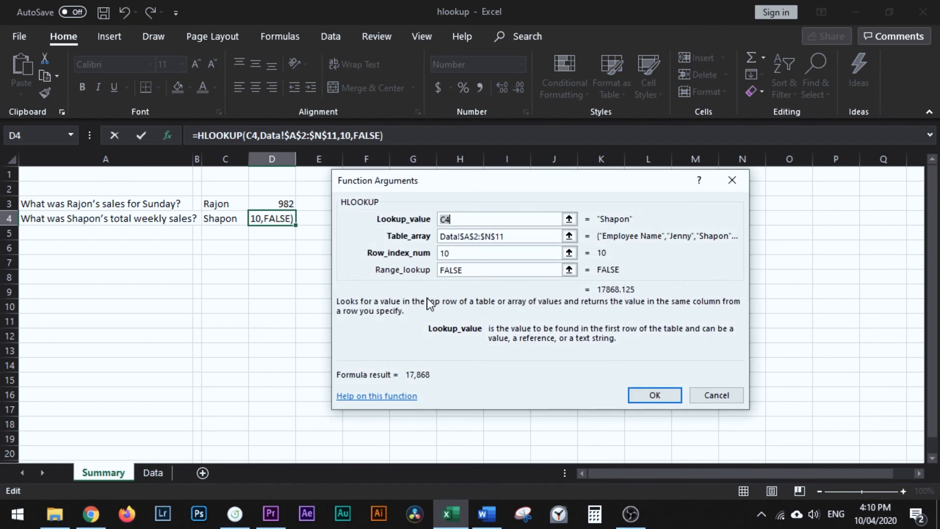
left_click(459, 254)
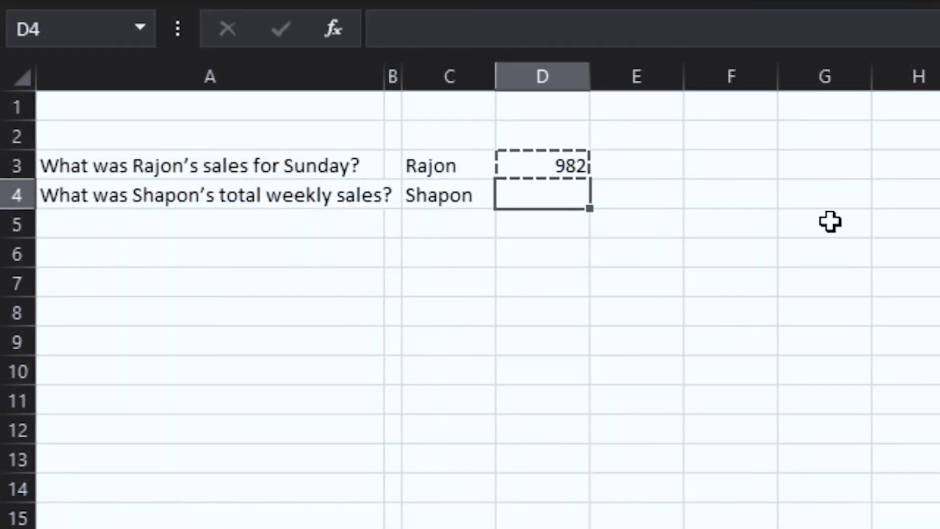
Paste the copied HLOOKUP formula into D4 and add the Sunday row to the highlighted cells on the Data sheet.
key("ctrl+v")
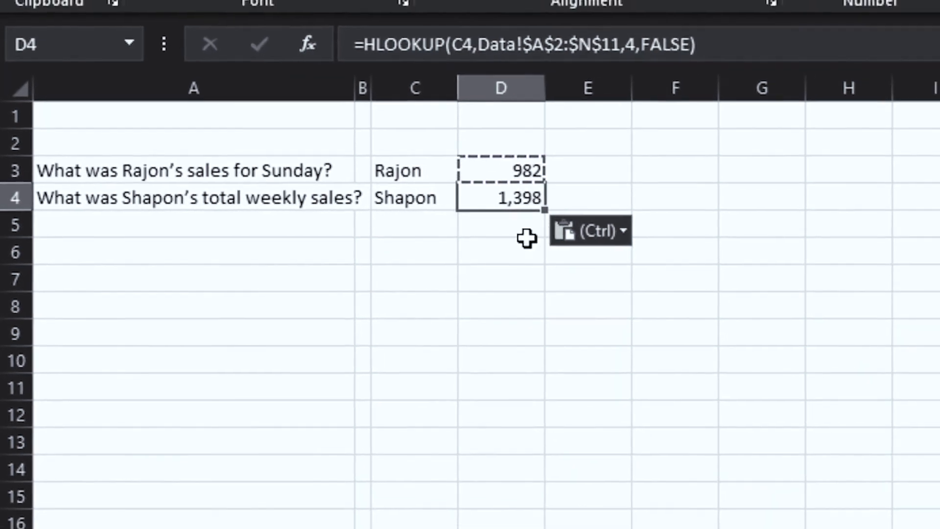
left_click(186, 518)
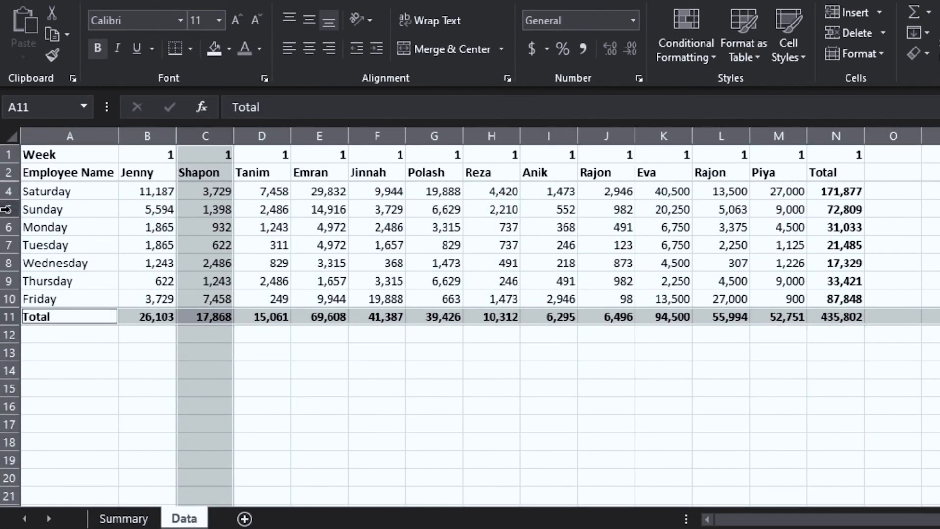
left_click(6, 209, "ctrl")
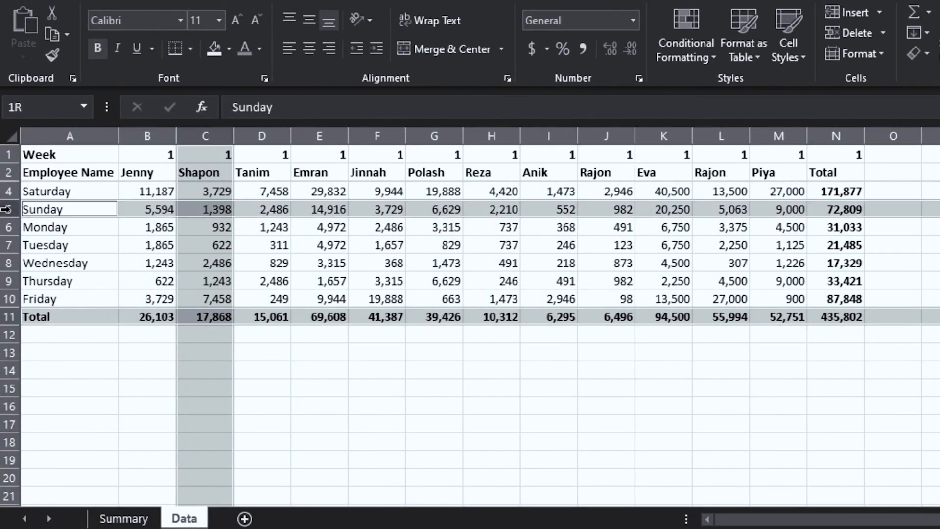